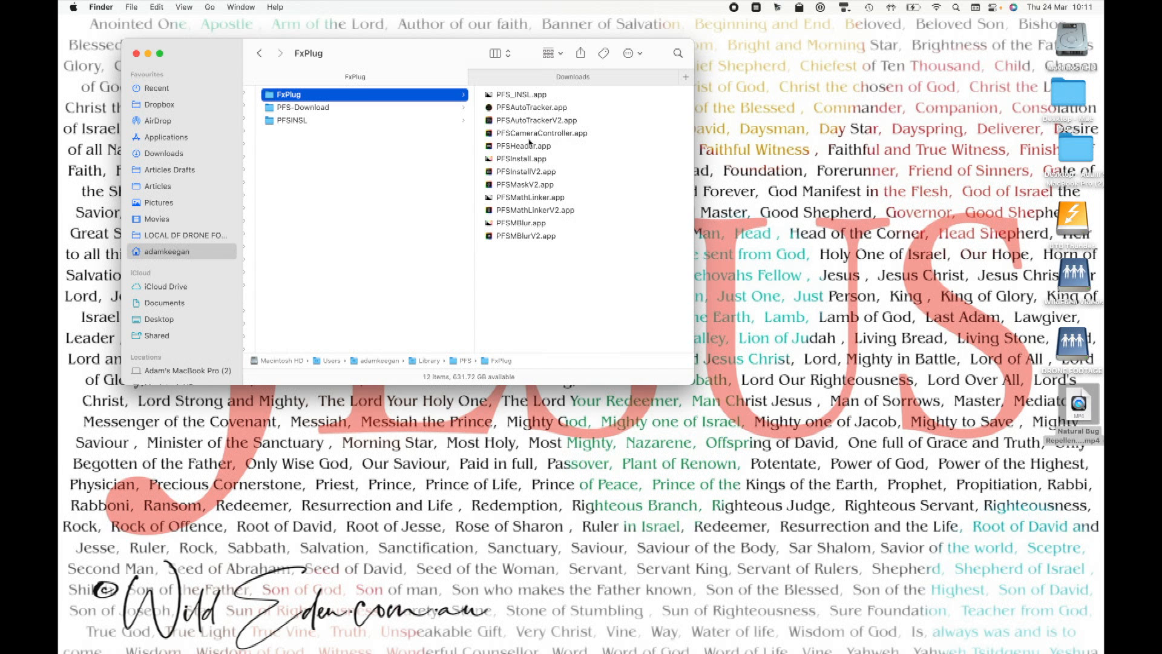
- Close the FxPlug folder window, switch to Final Cut Pro and apply FCPX Effects Tracker 2.0 (Custom Mask) to the last timeline clip
click(135, 53)
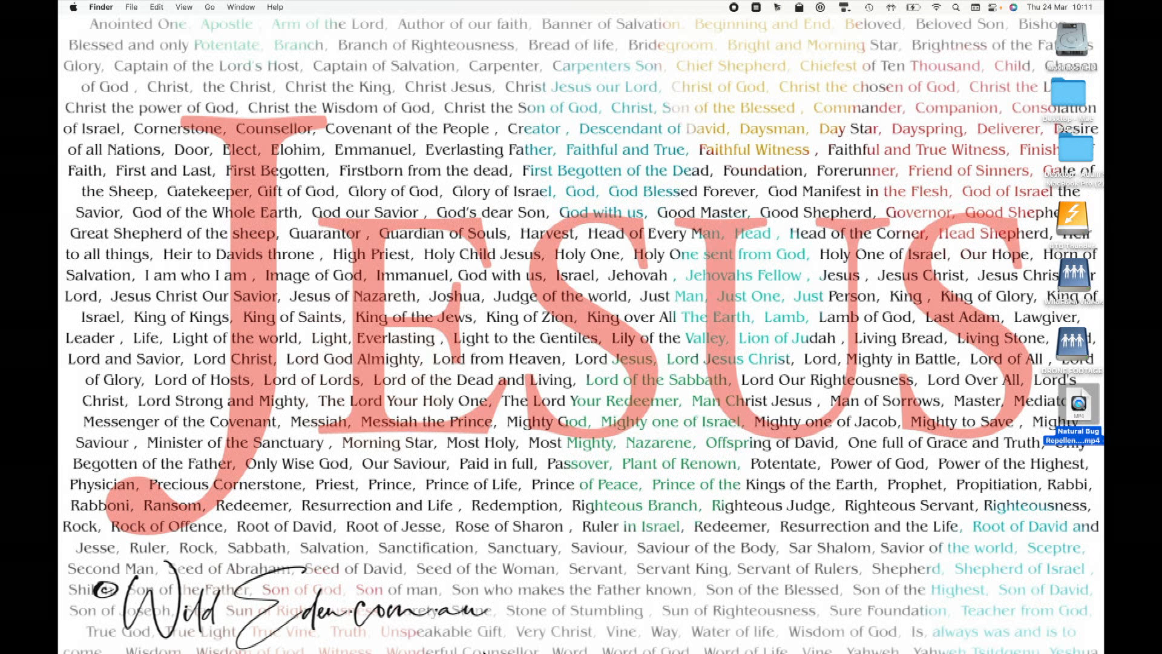
click(678, 623)
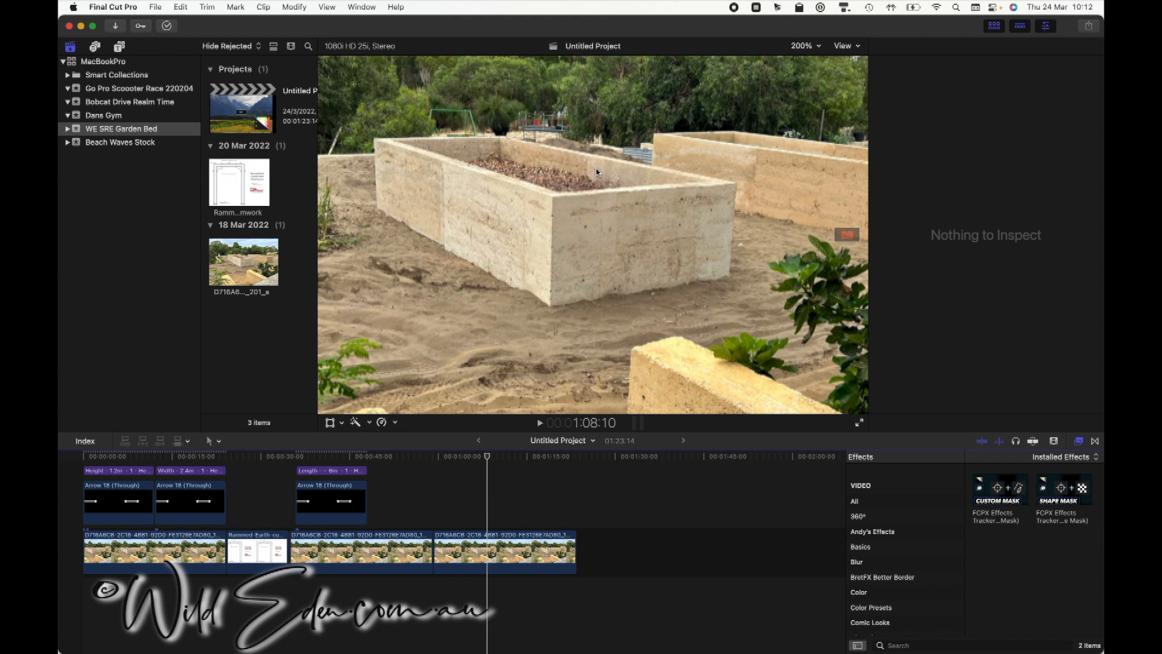
click(482, 555)
key(super+4)
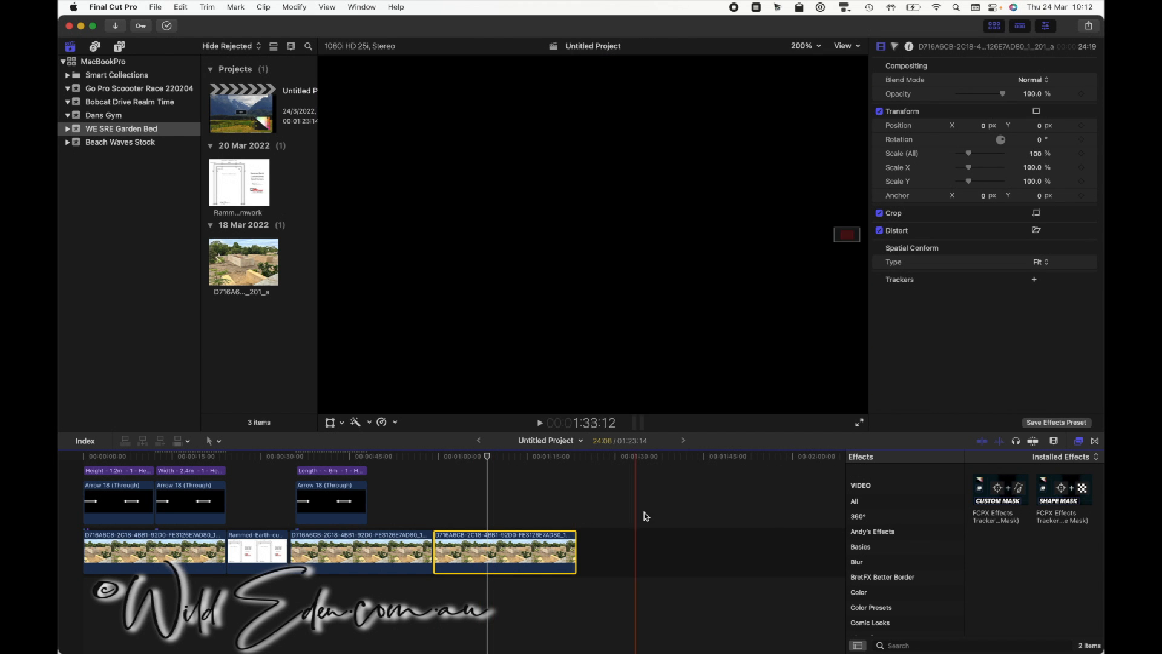
click(1000, 500)
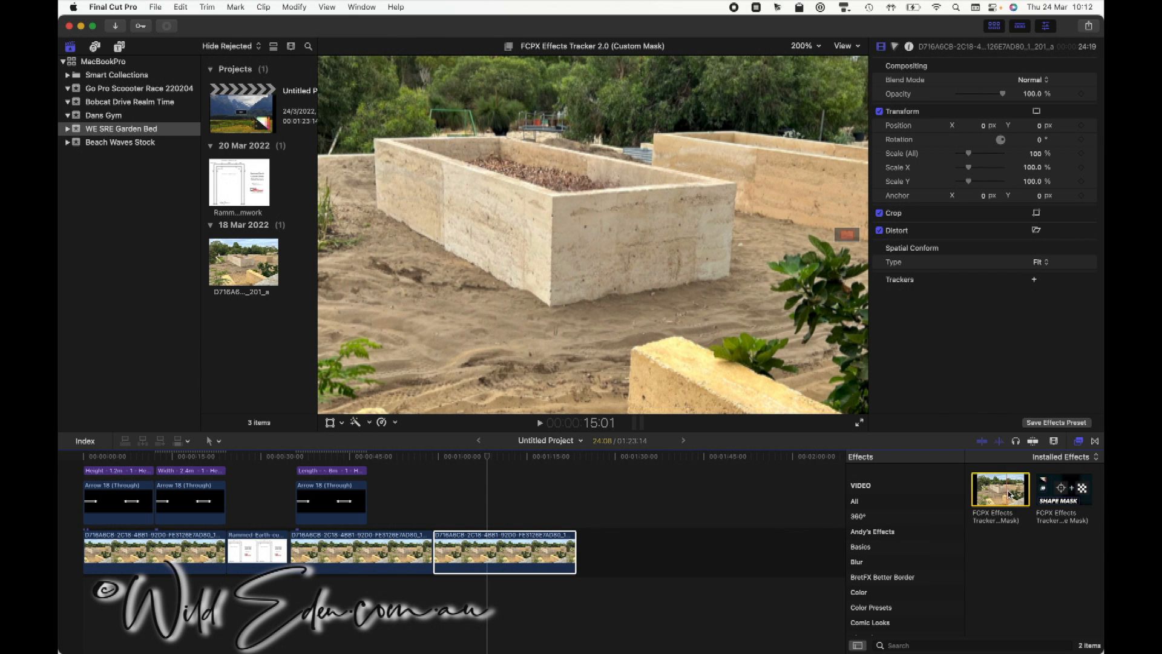
drag(1013, 491, 520, 550)
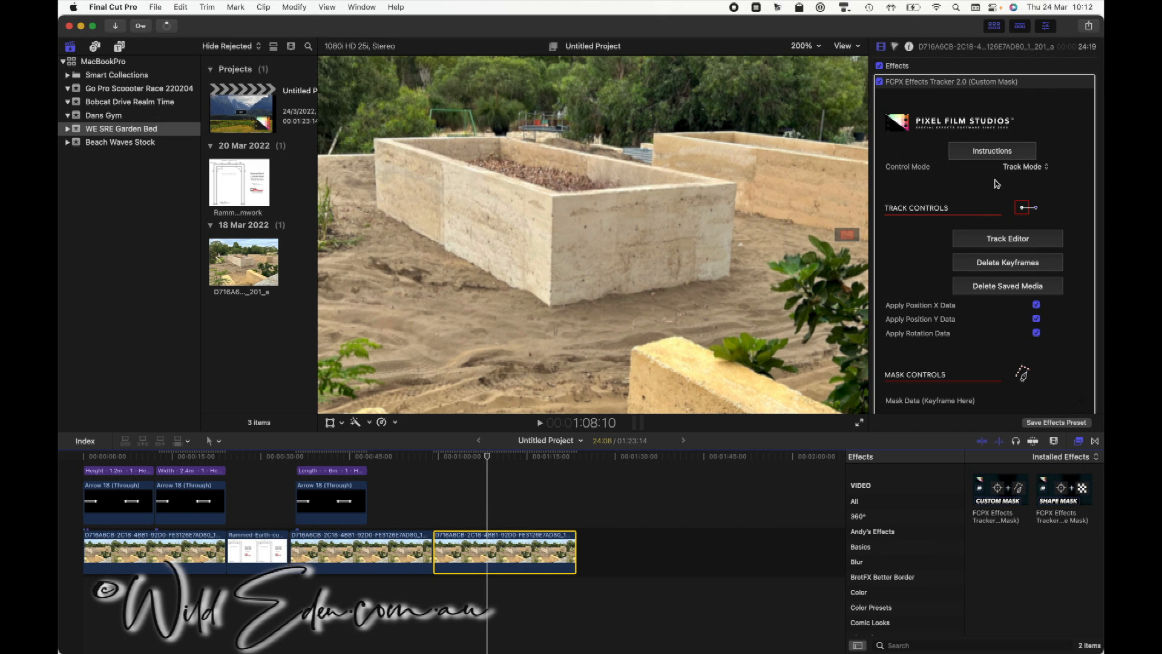
- Set the tracker effect's Control Mode to Mask Mode and add a Mask Data keyframe at 1:08:10
scroll(1029, 175, down, 10)
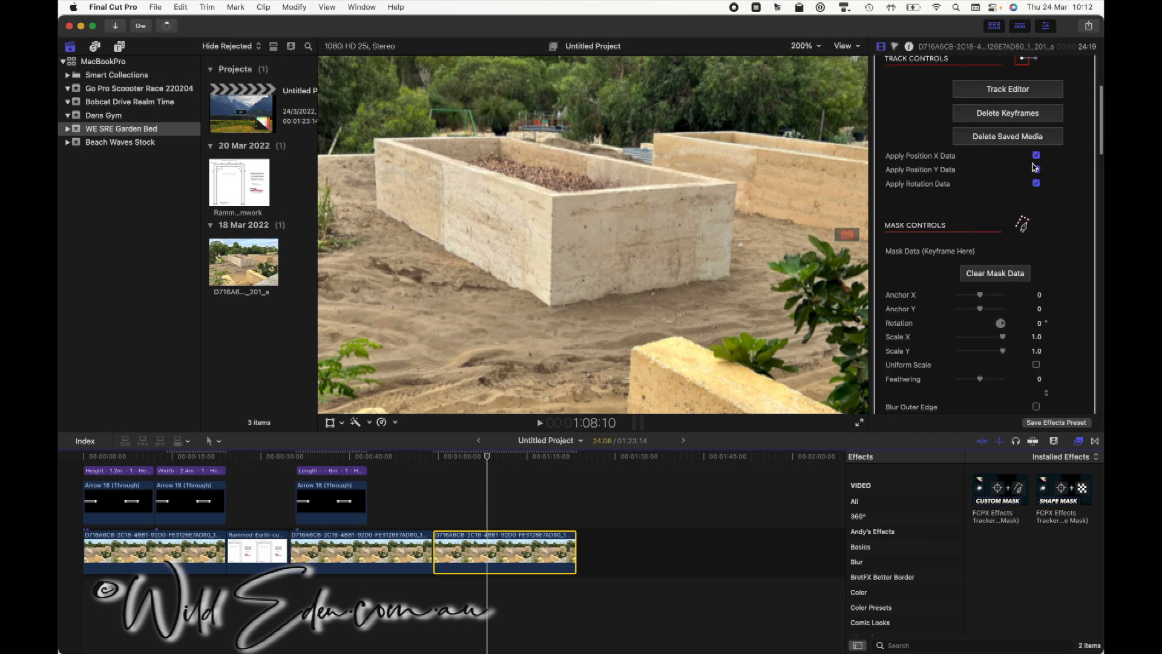
scroll(1023, 182, up, 10)
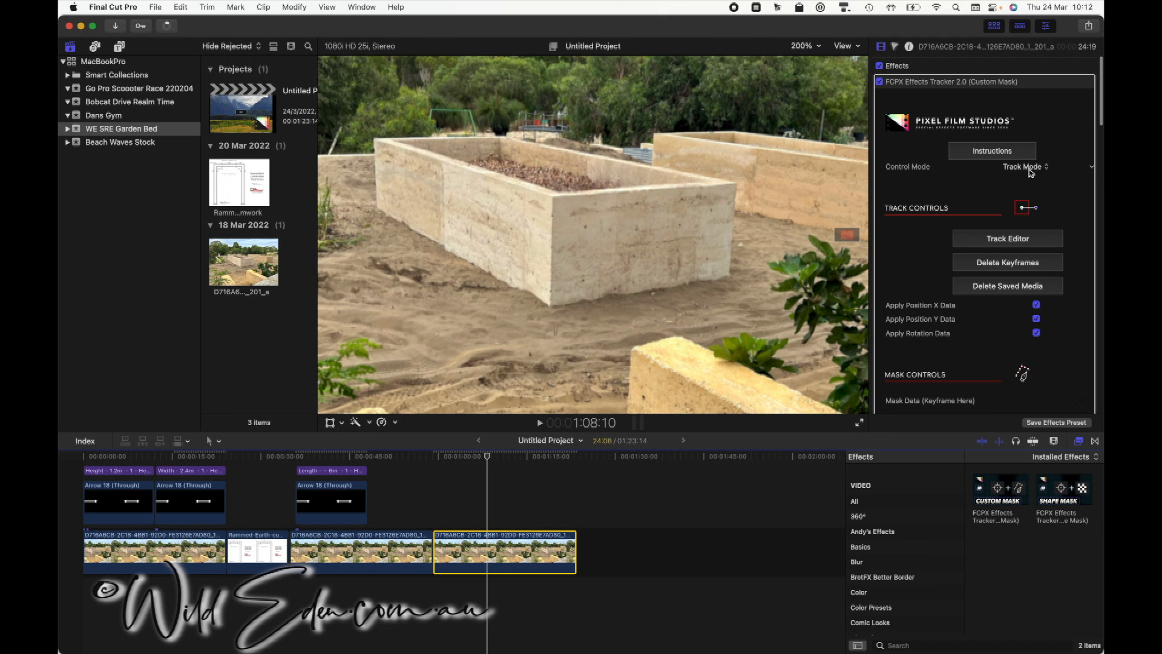
click(1026, 169)
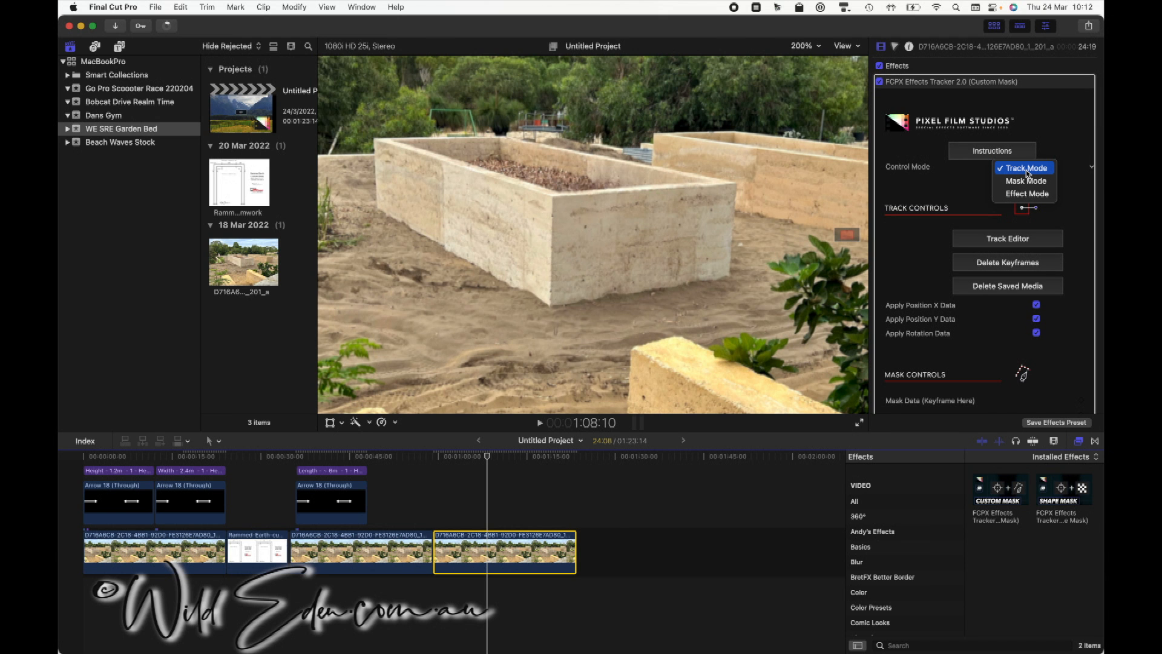
click(1026, 181)
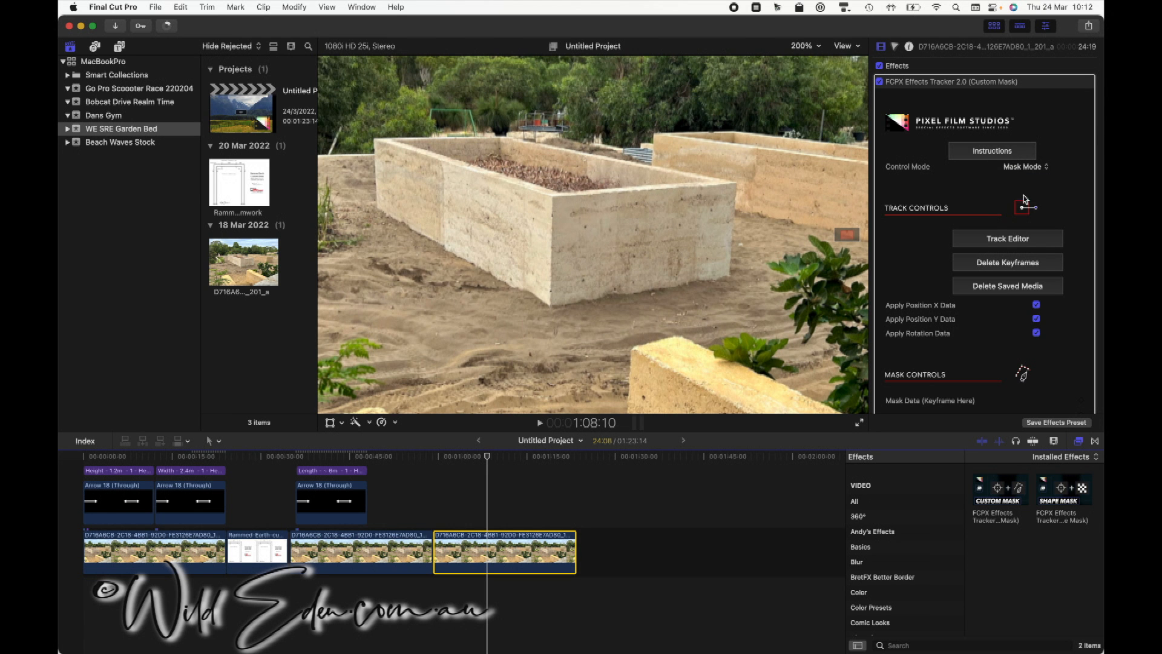
scroll(1044, 249, down, 5)
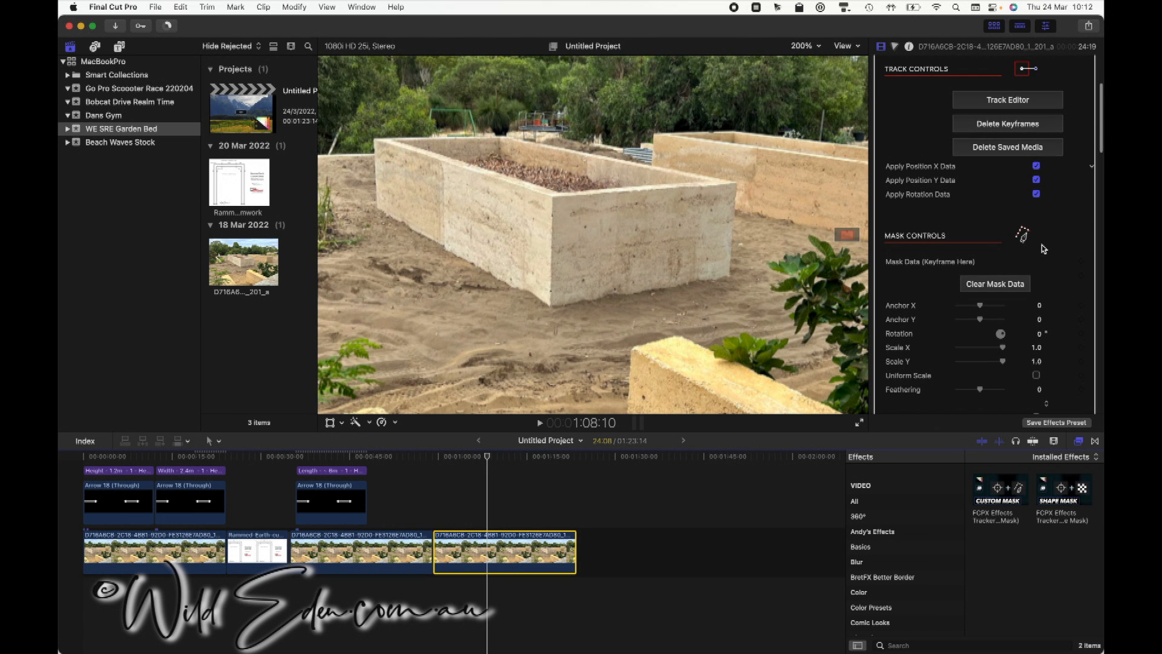
click(1082, 261)
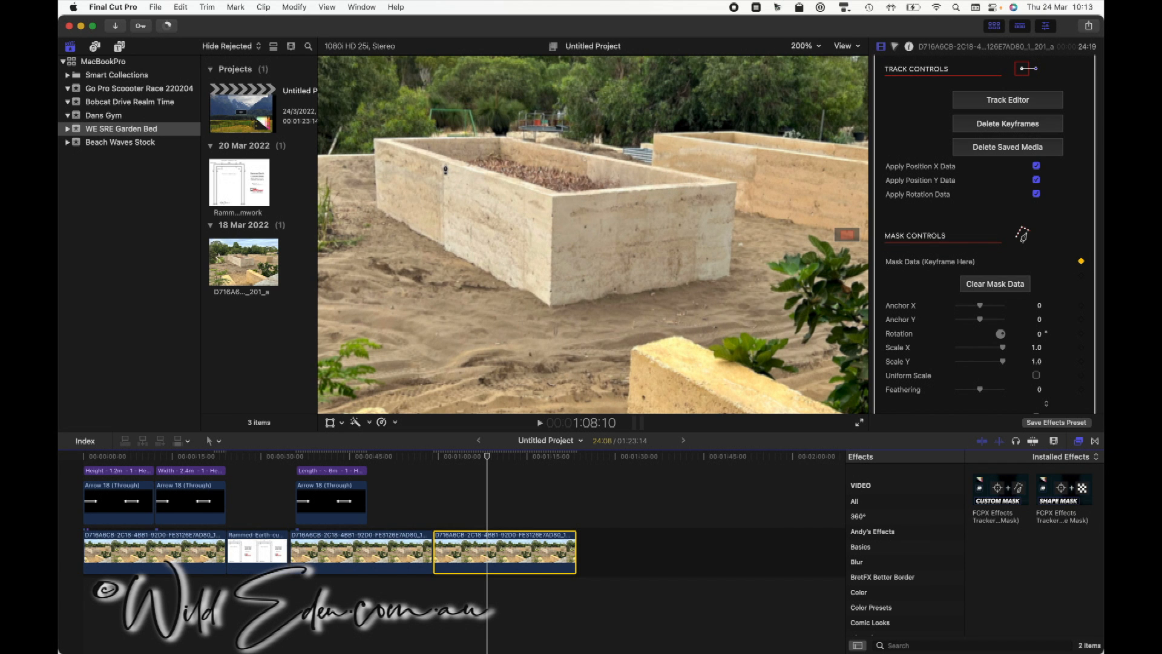
- Draw a closed custom mask around the front section of the central rammed-earth garden bed
click(446, 169)
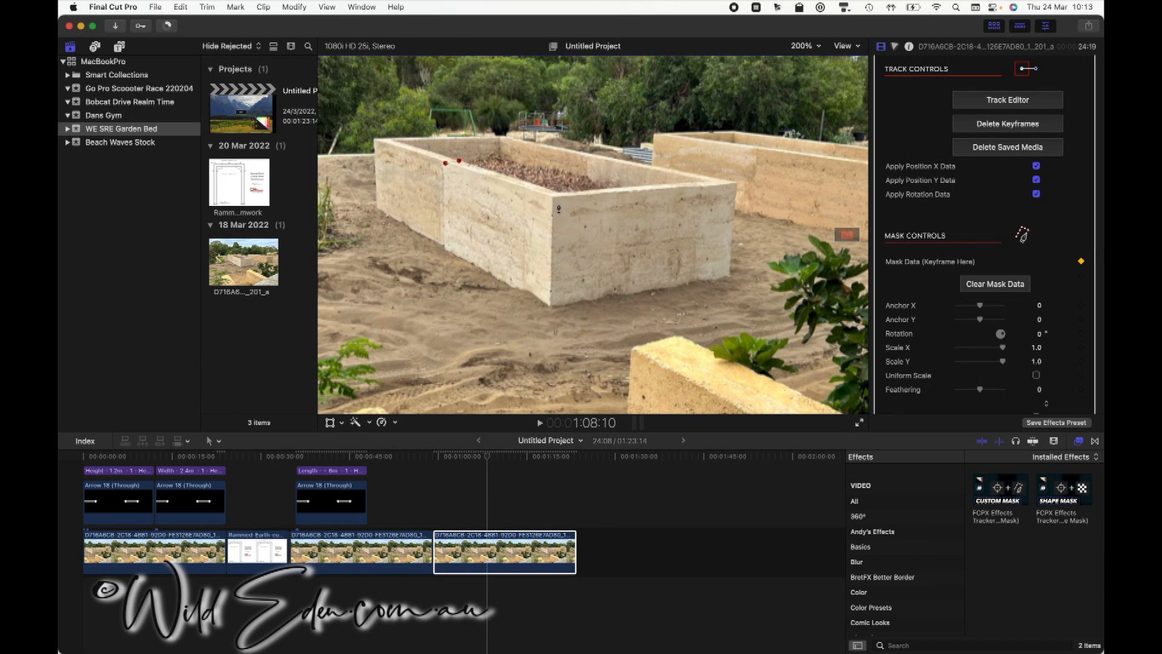
click(555, 193)
click(596, 156)
click(737, 184)
click(445, 163)
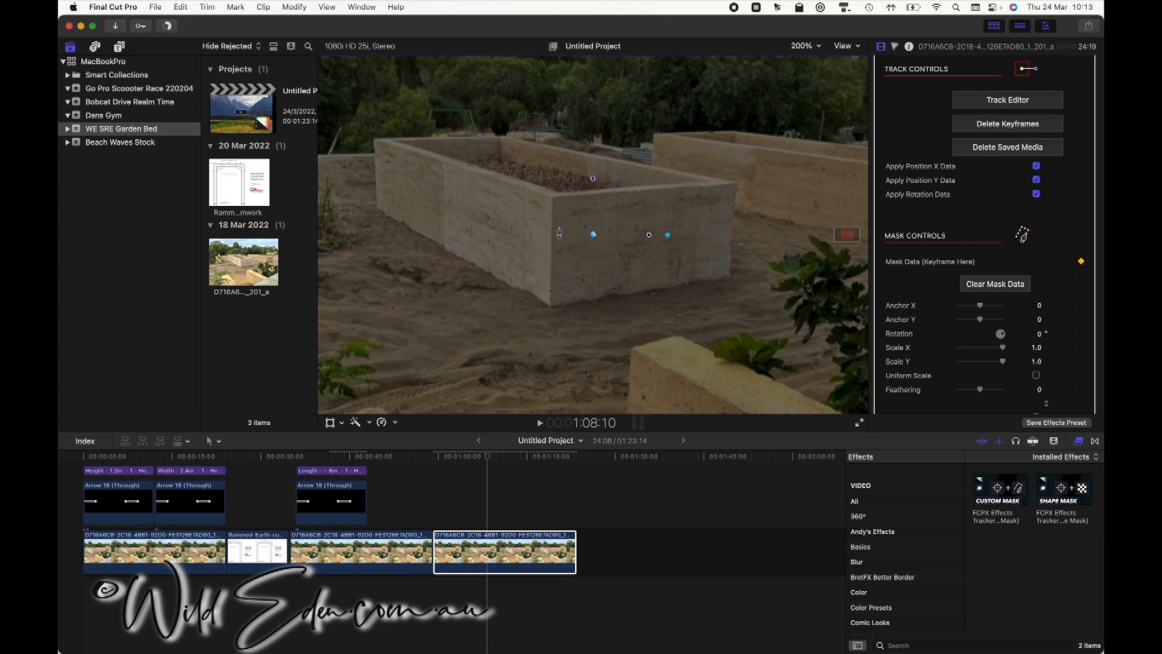
- Try to move the offset mask onto the garden bed using its on-screen anchor handle
click(810, 47)
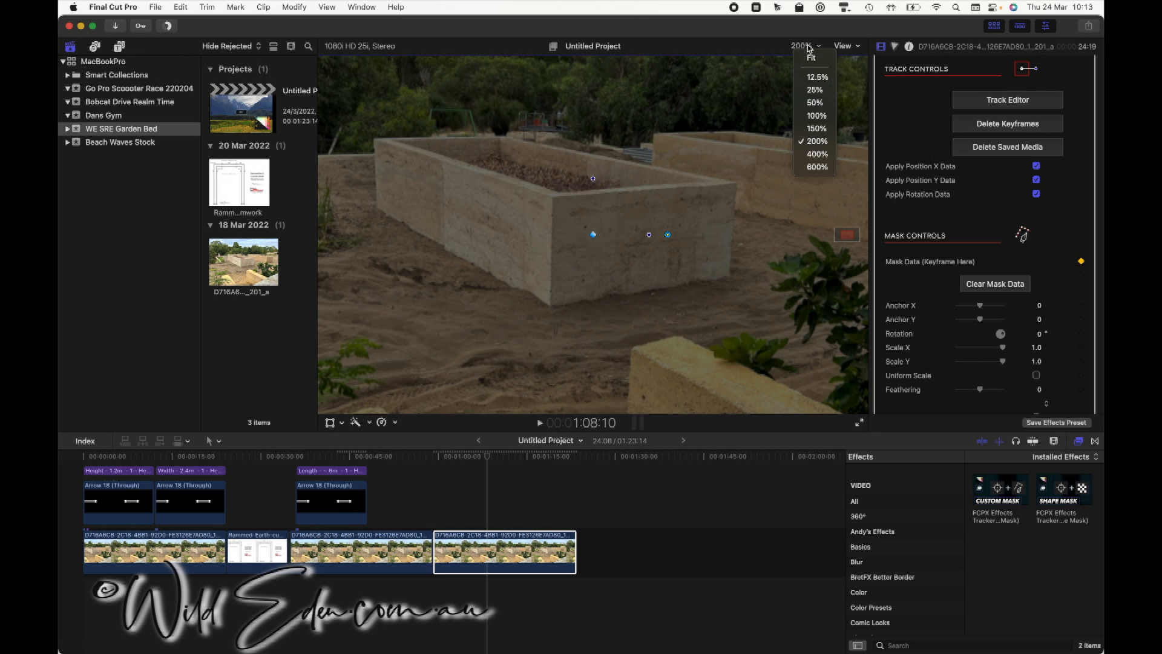
click(815, 103)
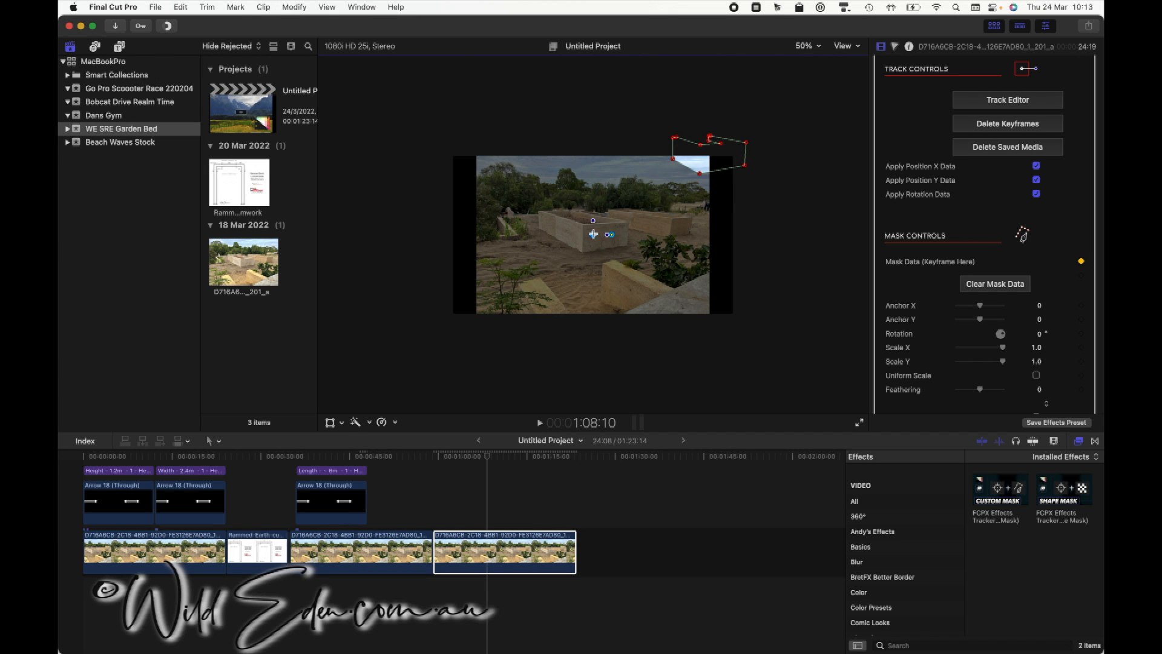
drag(593, 235, 645, 214)
drag(645, 215, 539, 266)
- Try shifting the mask by setting Anchor X to -2 and Anchor Y to -3
click(1038, 308)
key(BackSpace)
text(-2)
key(Tab)
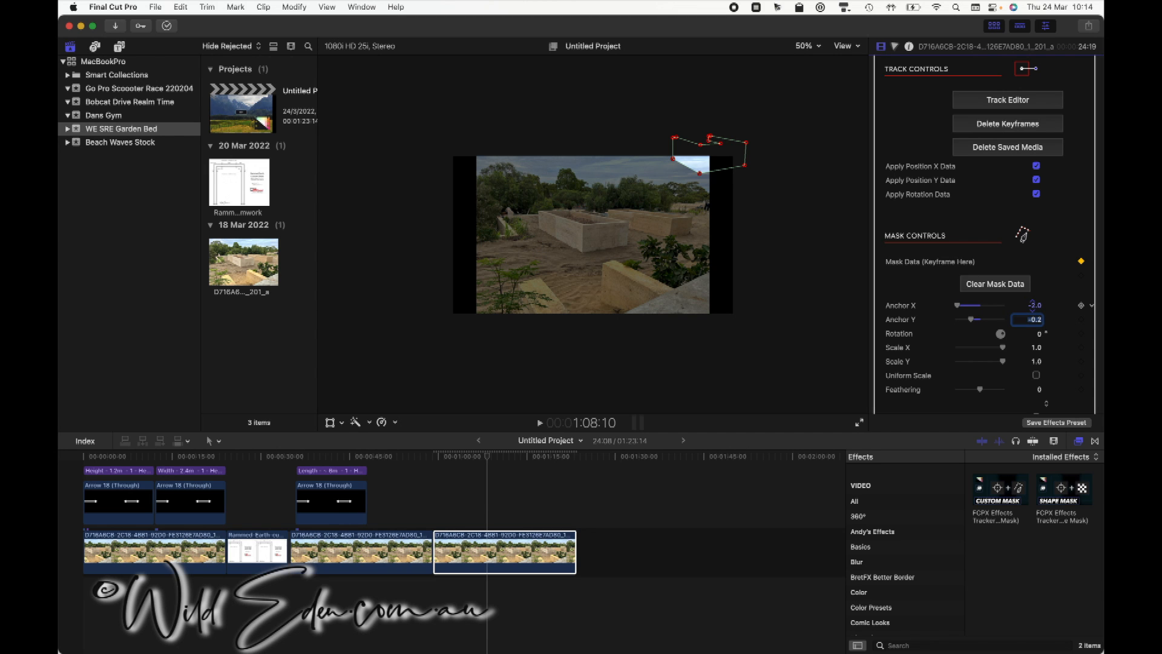
key(BackSpace)
key(Tab)
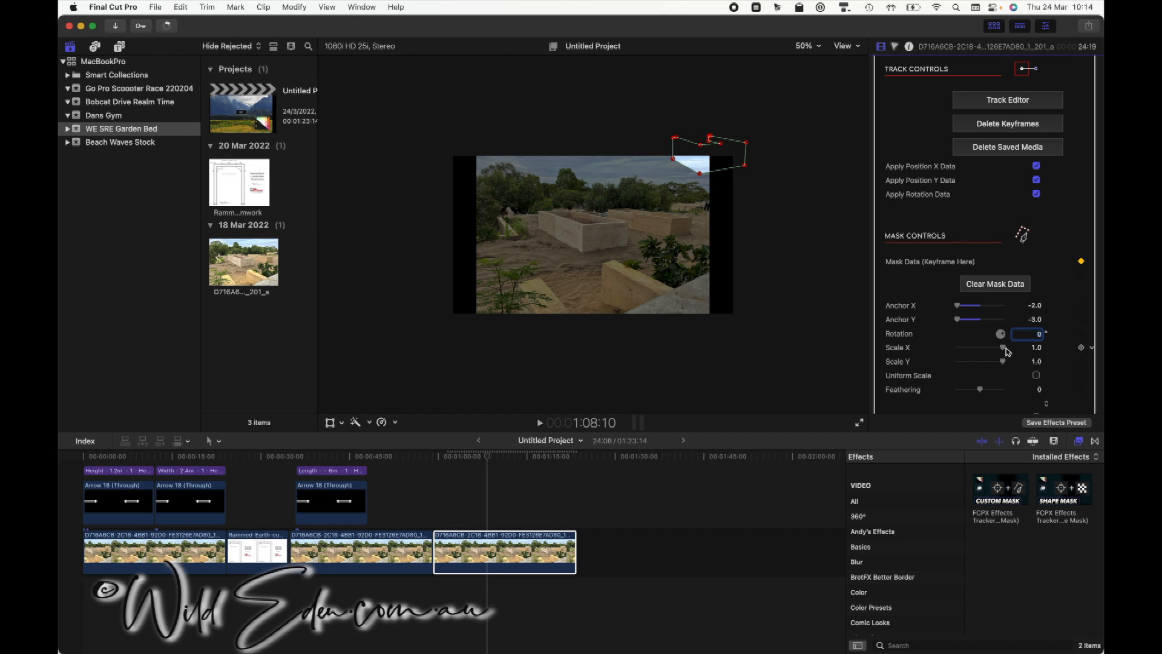
- Reduce the mask's Scale X to 0.8 and set its Anchor X to -10
drag(1004, 351, 994, 351)
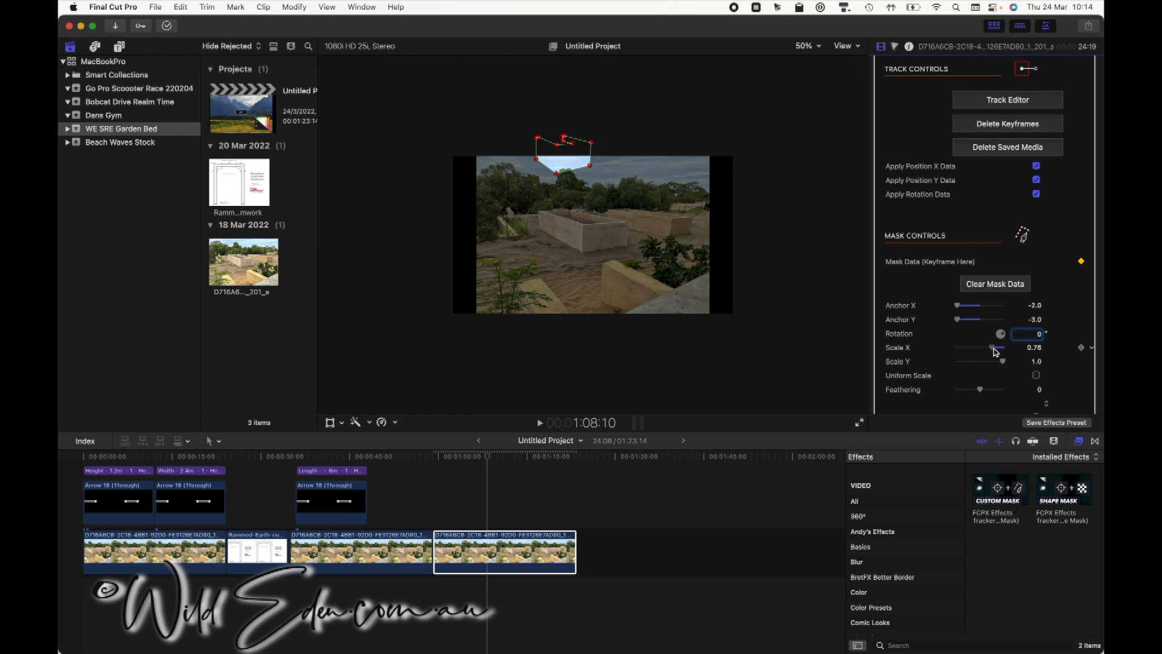
mouse_move(995, 351)
mouse_down()
mouse_move(1006, 350)
mouse_move(975, 351)
mouse_move(997, 350)
mouse_up()
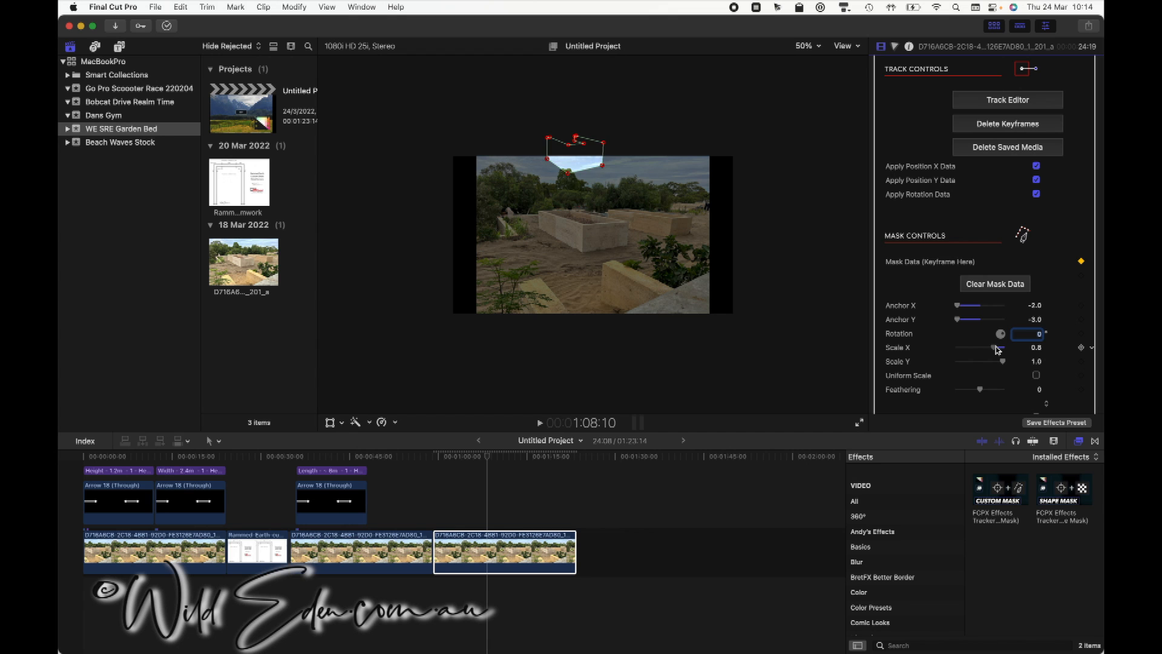
click(1036, 305)
text(-1)
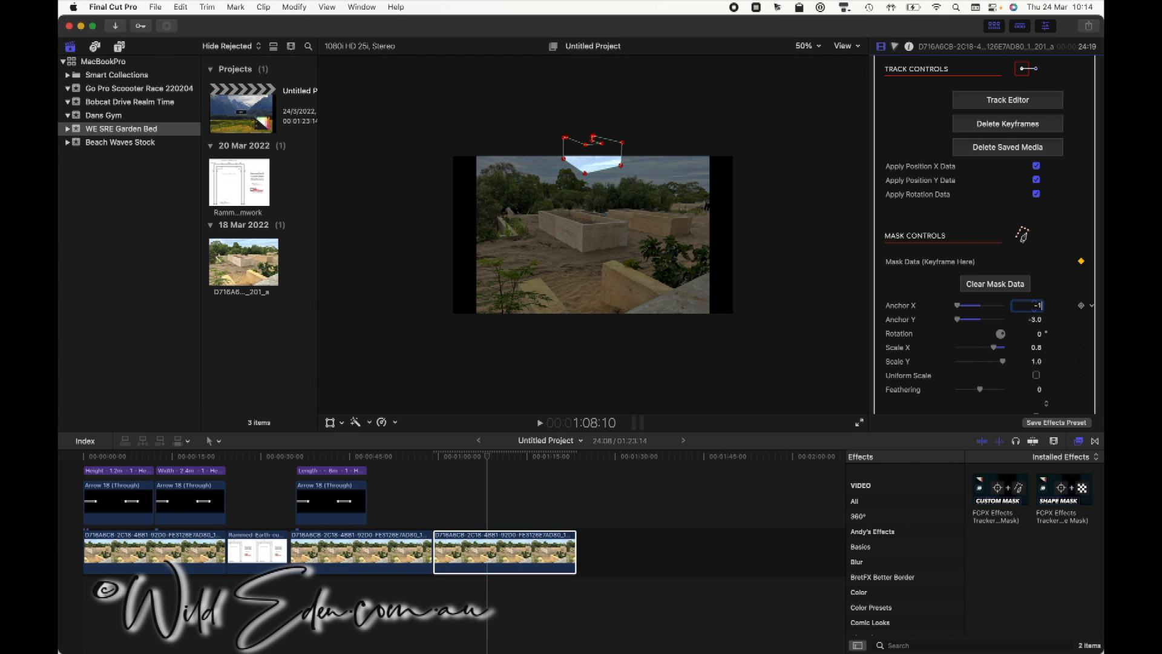
text(0)
key(Tab)
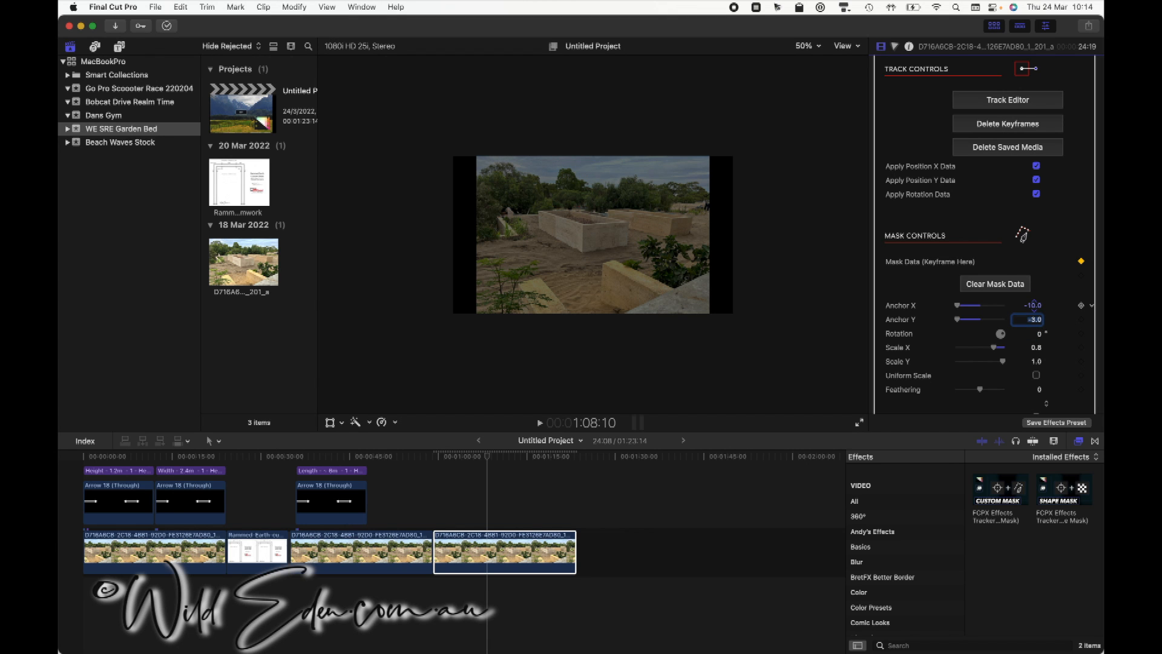
- Set the mask's Scale X to 0 and try Anchor X values of -8 and -2
key(Tab)
key(Tab)
key(Tab)
click(1033, 306)
text(-8)
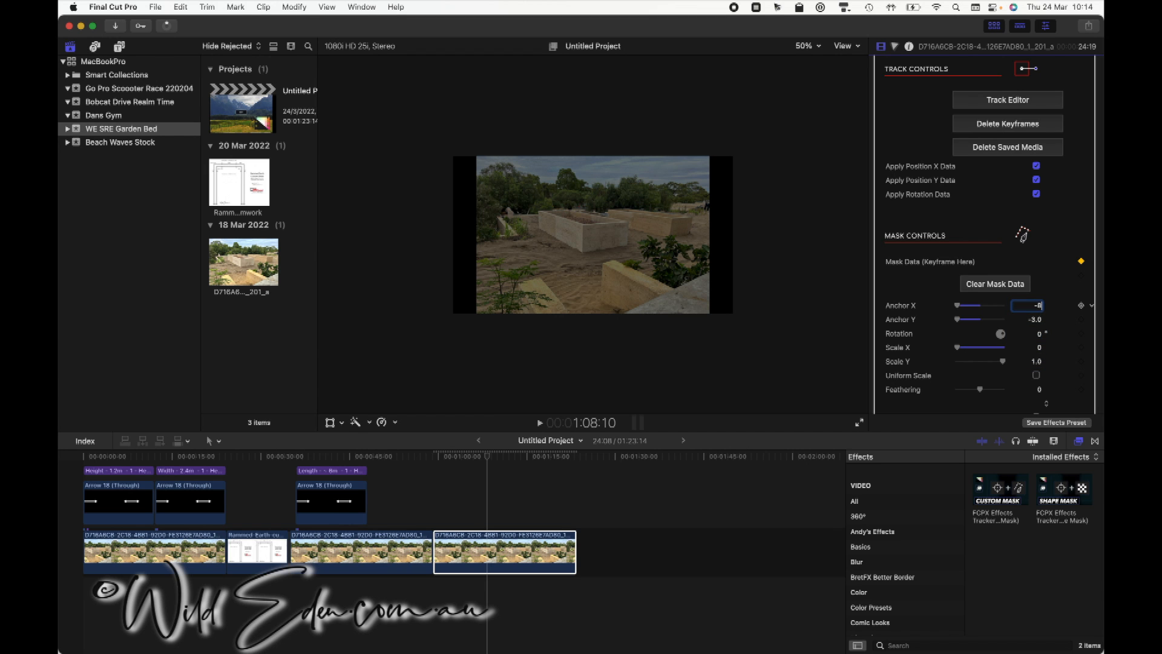
key(Tab)
key(shift+Tab)
text(-2)
key(Return)
- Try to bring the mask back over the image with Anchor X -0.15, Anchor Y -0.18 and Scale X 0.28
click(806, 46)
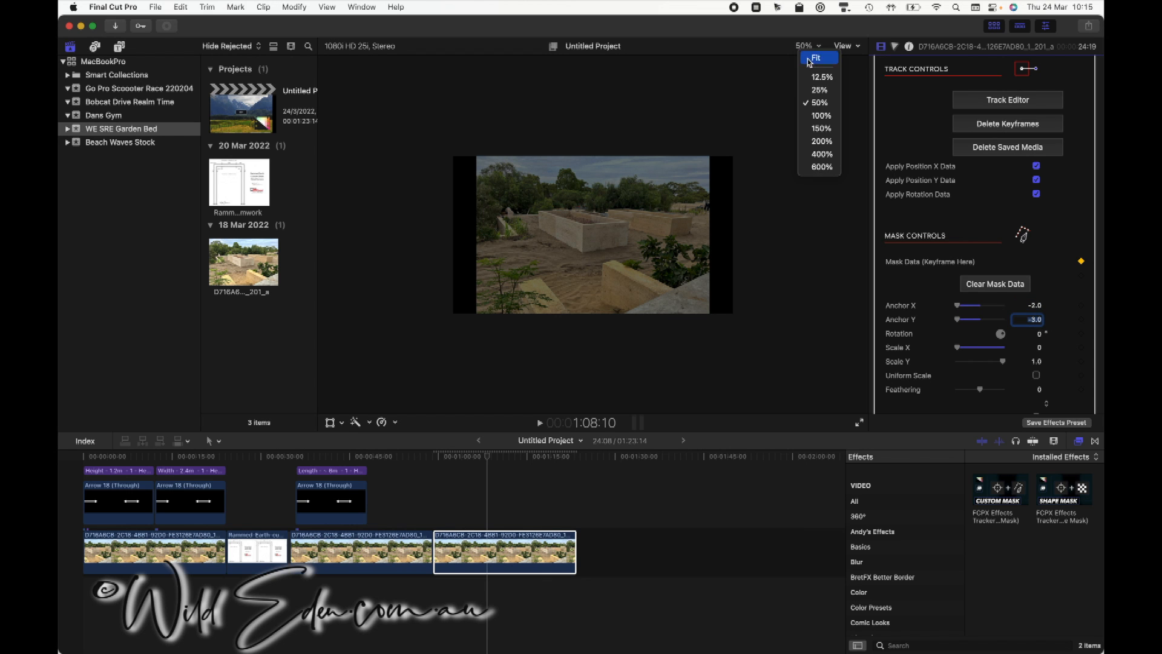
click(813, 77)
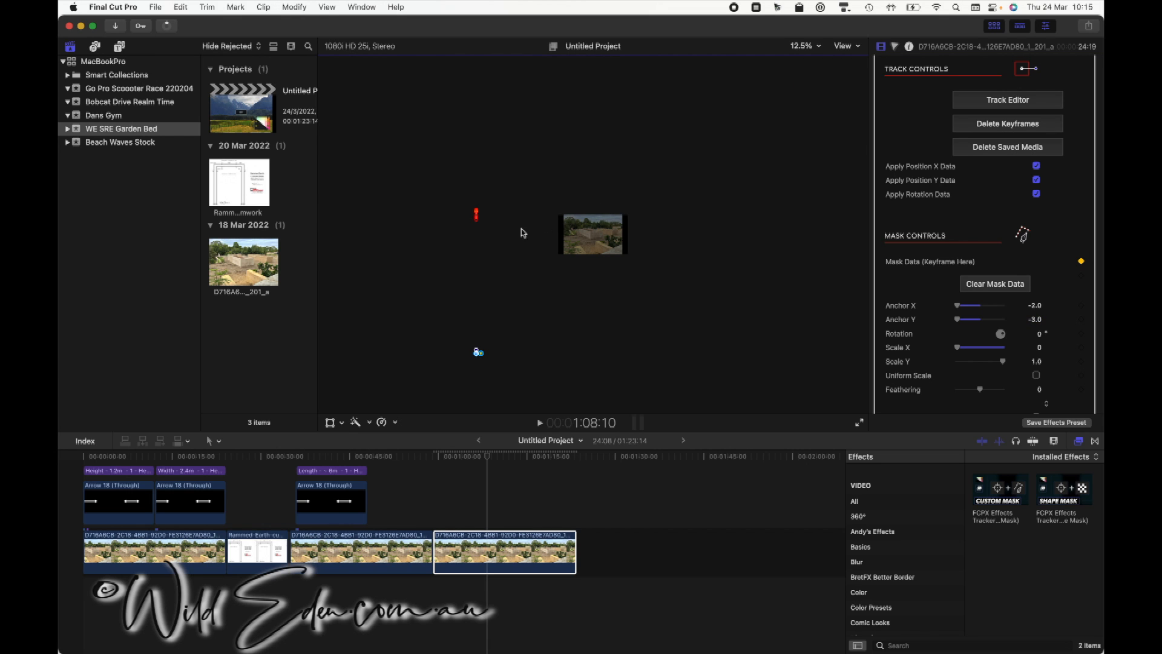
drag(477, 216, 538, 216)
mouse_move(957, 309)
mouse_down()
mouse_move(973, 308)
mouse_move(959, 320)
mouse_move(972, 321)
mouse_move(955, 322)
mouse_move(977, 323)
mouse_move(965, 323)
mouse_move(972, 351)
mouse_up()
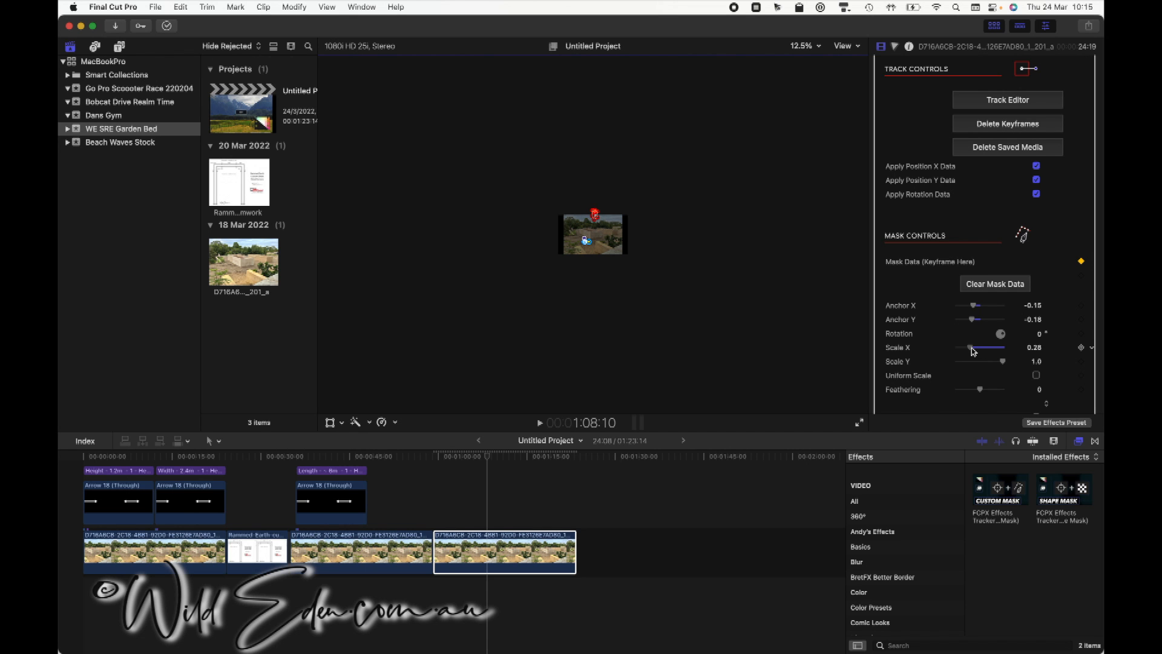
- Set the mask's Scale X to 1 and adjust its anchor to X 0.02 and Y -0.17
click(1035, 348)
text(1)
key(Tab)
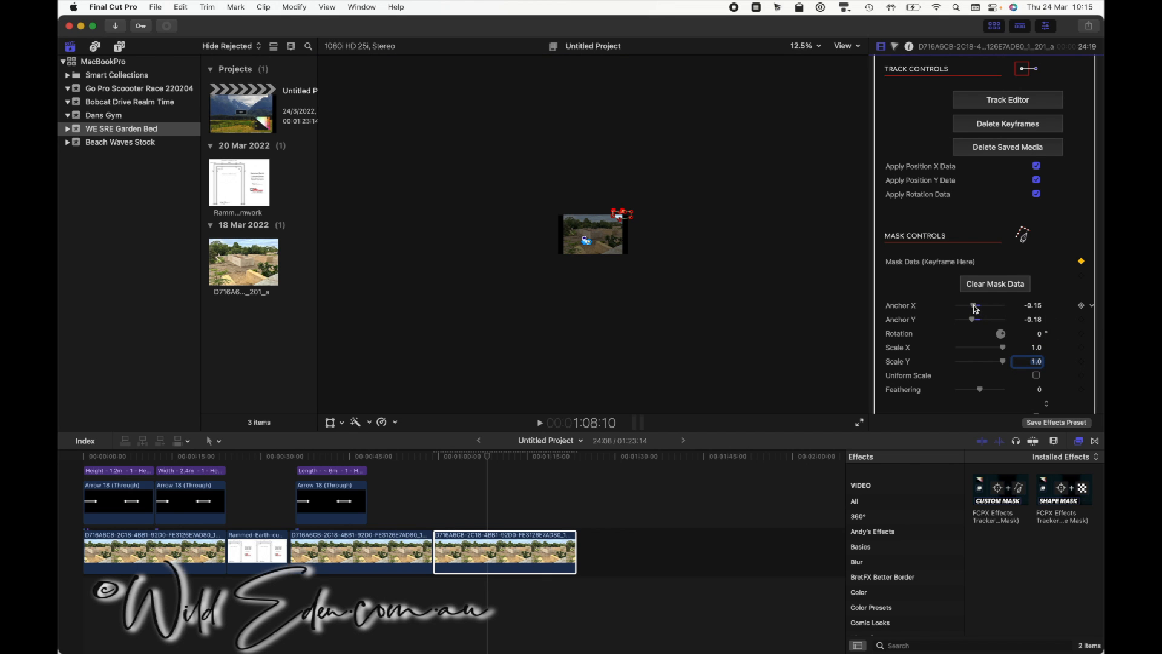
mouse_move(975, 308)
mouse_down()
mouse_move(988, 307)
mouse_move(976, 323)
mouse_up()
- Fit the whole image in the viewer and try setting the mask's Anchor X to -10
click(847, 47)
click(804, 46)
click(803, 46)
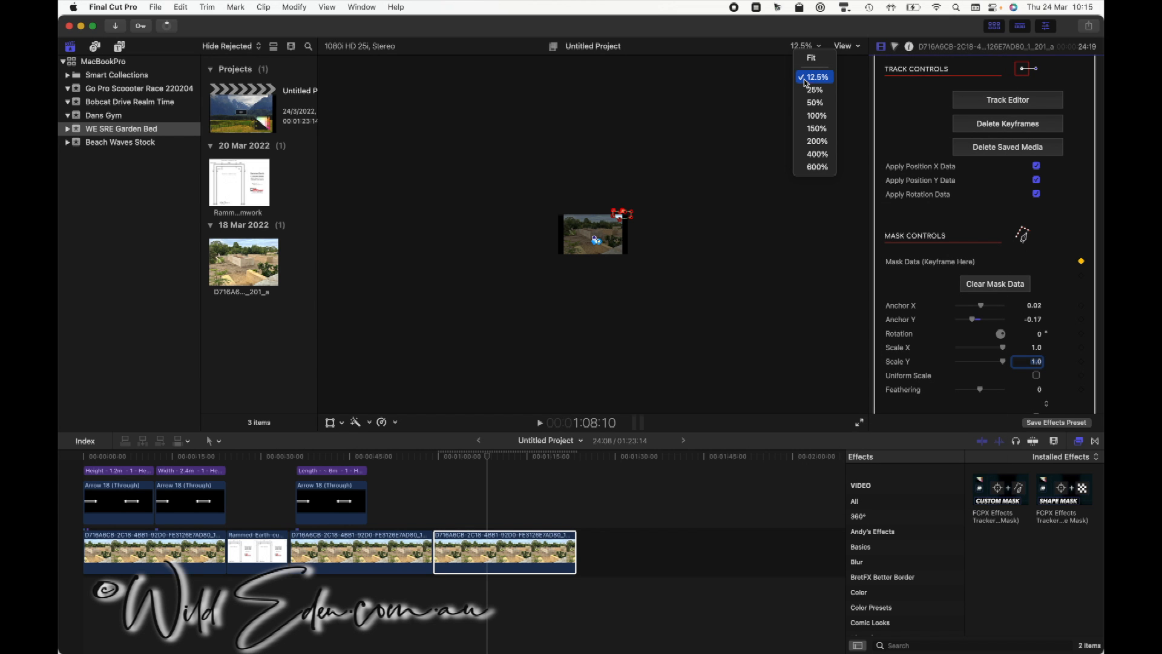
click(806, 59)
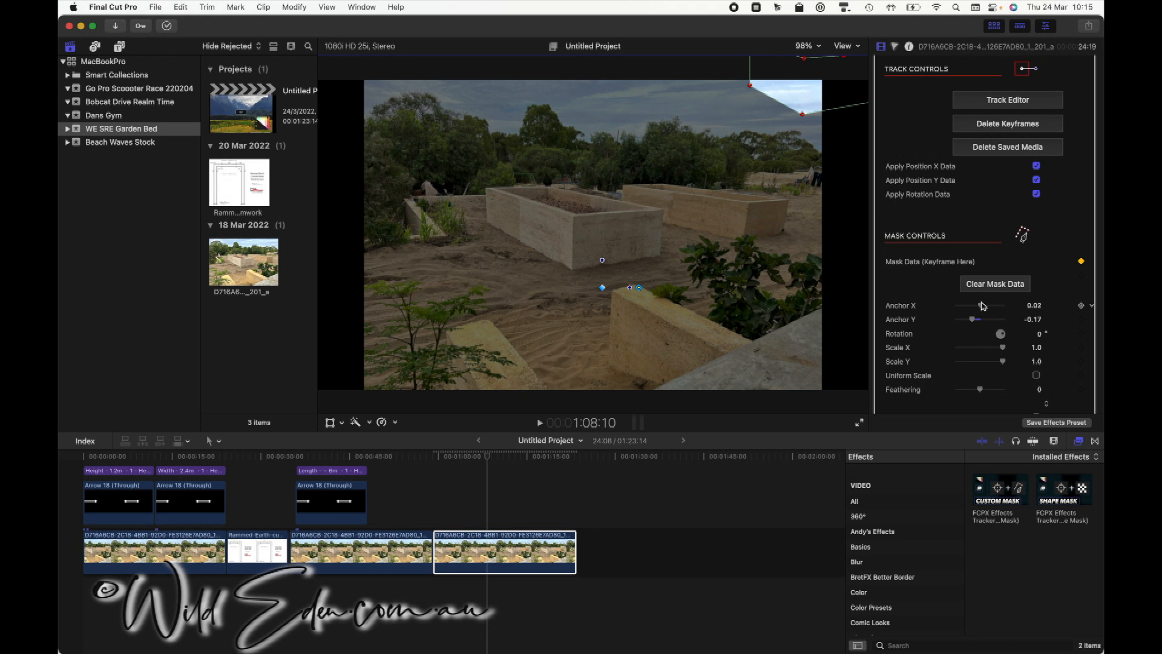
mouse_move(982, 308)
mouse_down()
mouse_move(968, 308)
mouse_move(980, 308)
mouse_up()
click(1035, 306)
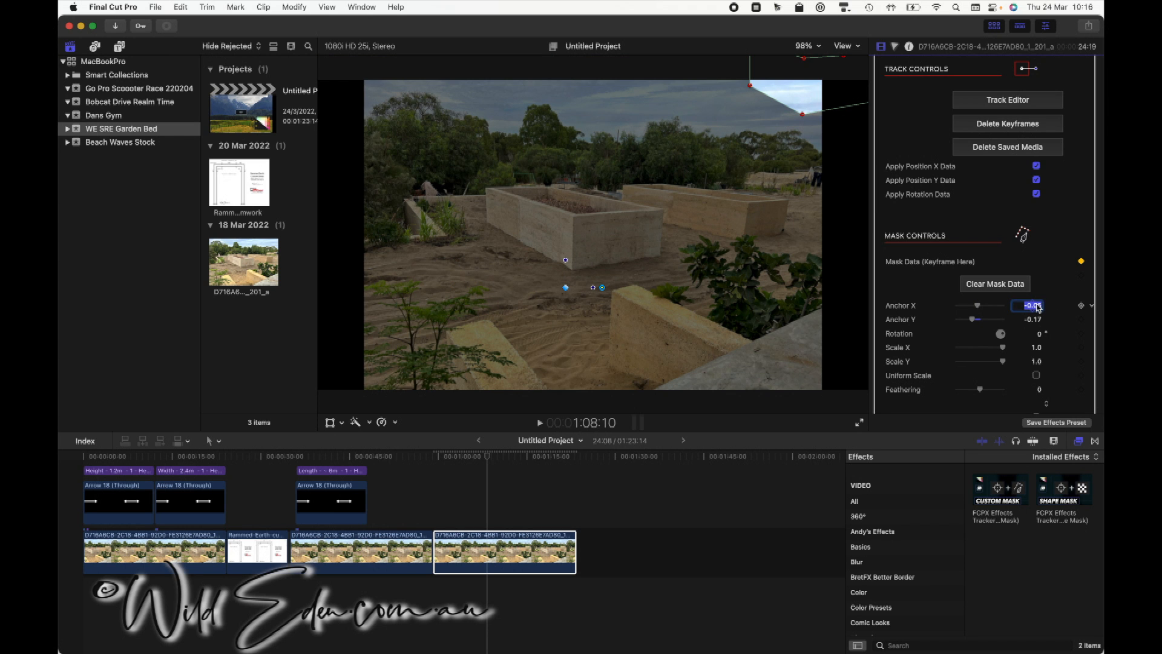
text(-10)
key(Tab)
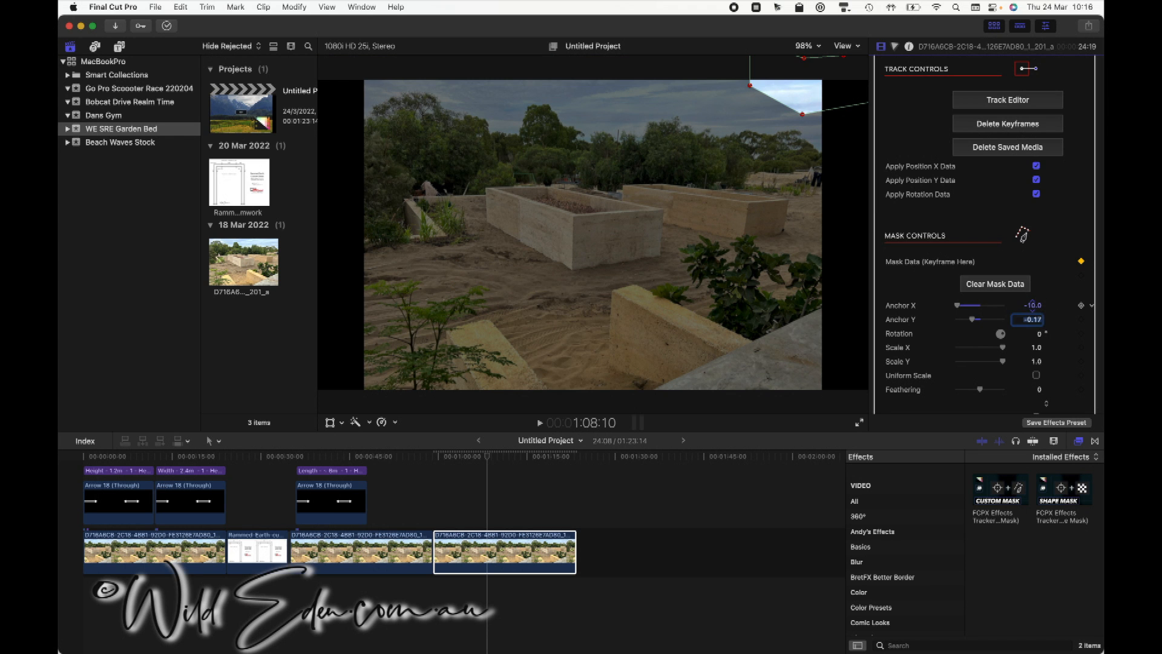
key(Tab)
key(Tab)
key(Tab)
text(-)
key(Tab)
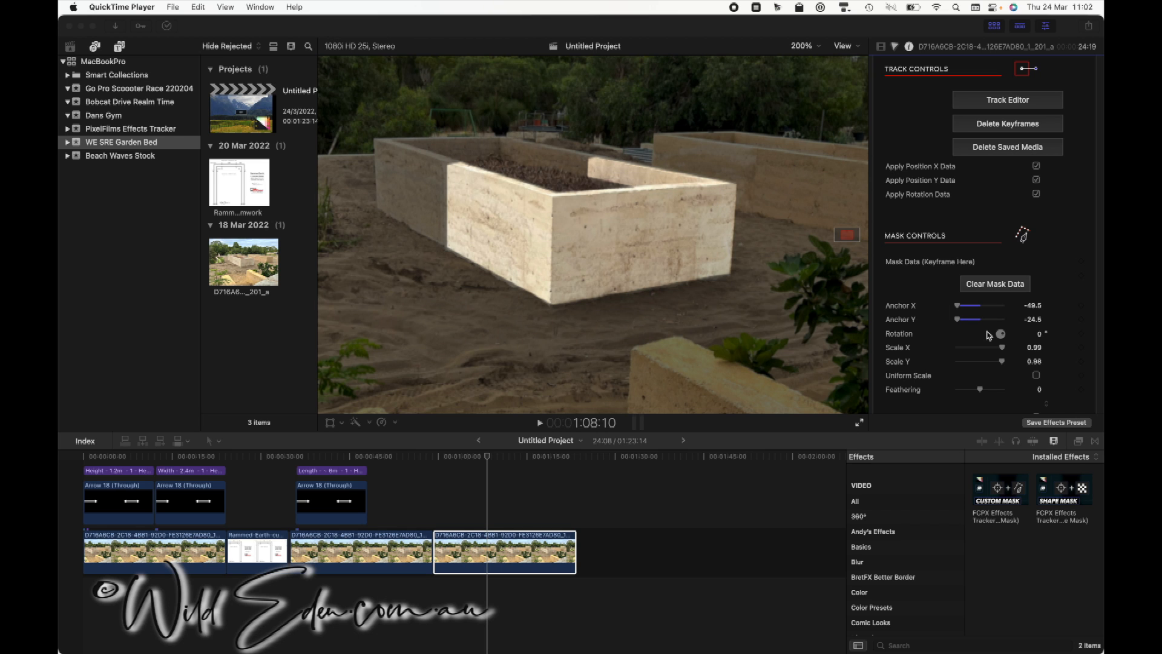
- Try setting the mask's Scale Y to 0.99
click(1039, 363)
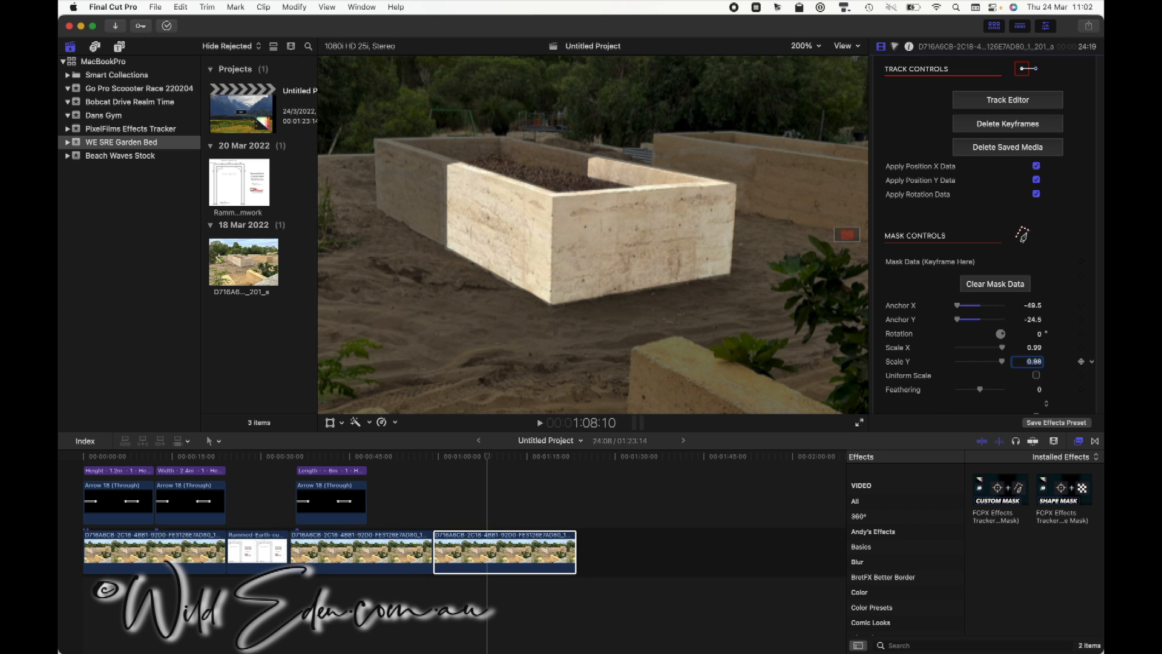
text(0.99)
key(Tab)
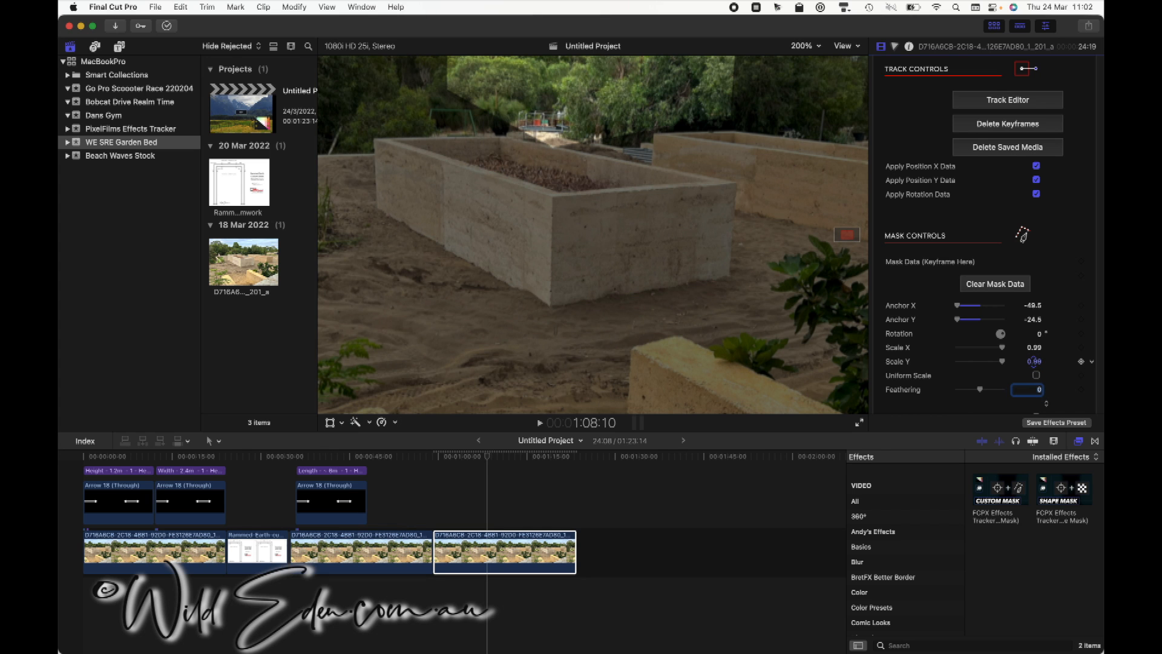
- Set the mask's Scale Y to 0.98
click(1035, 362)
key(BackSpace)
text(.98)
key(Tab)
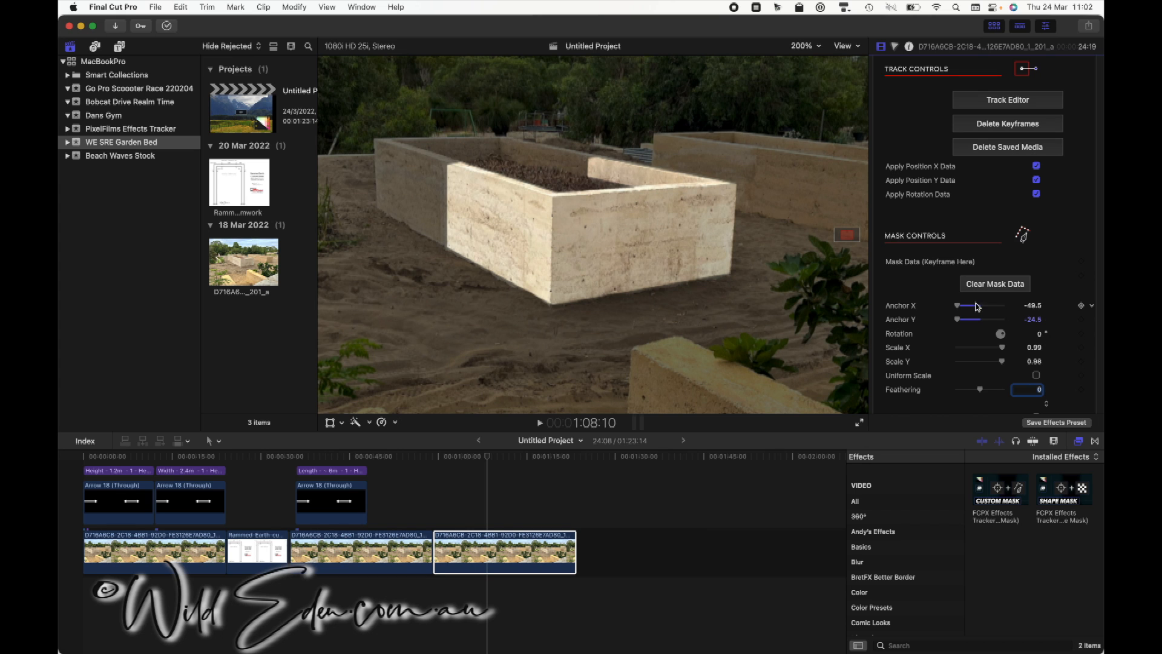
click(620, 214)
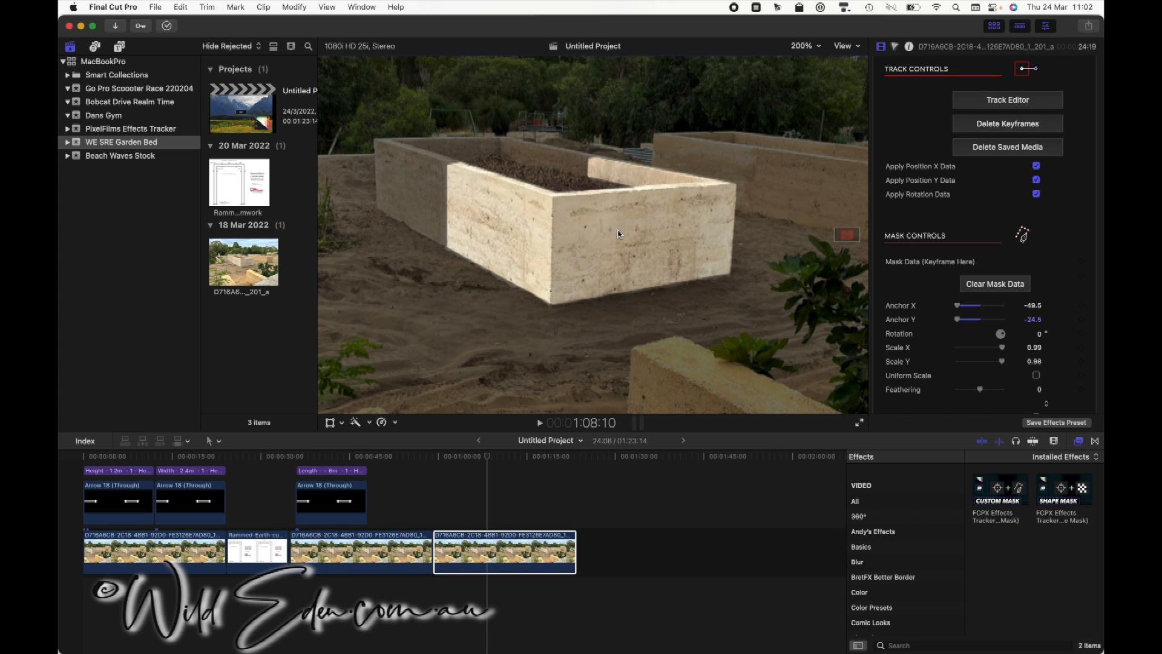
- Re-enter -49.5 as the mask's Anchor X
drag(960, 306, 956, 308)
click(1035, 306)
key(BackSpace)
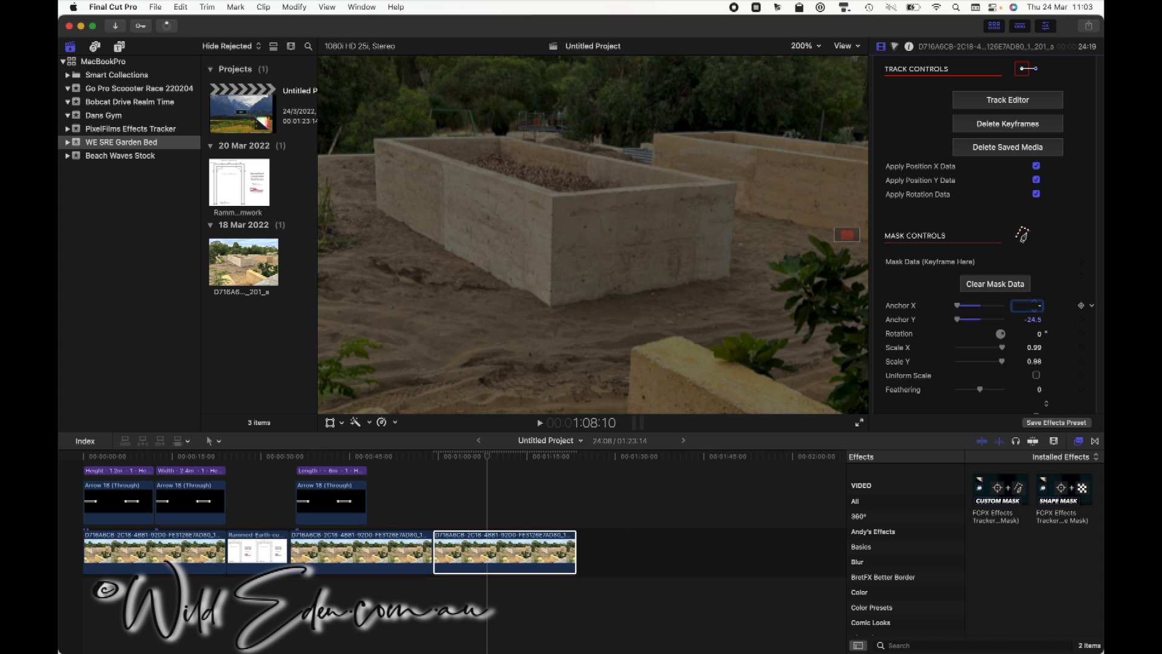
text(-49.5)
key(Tab)
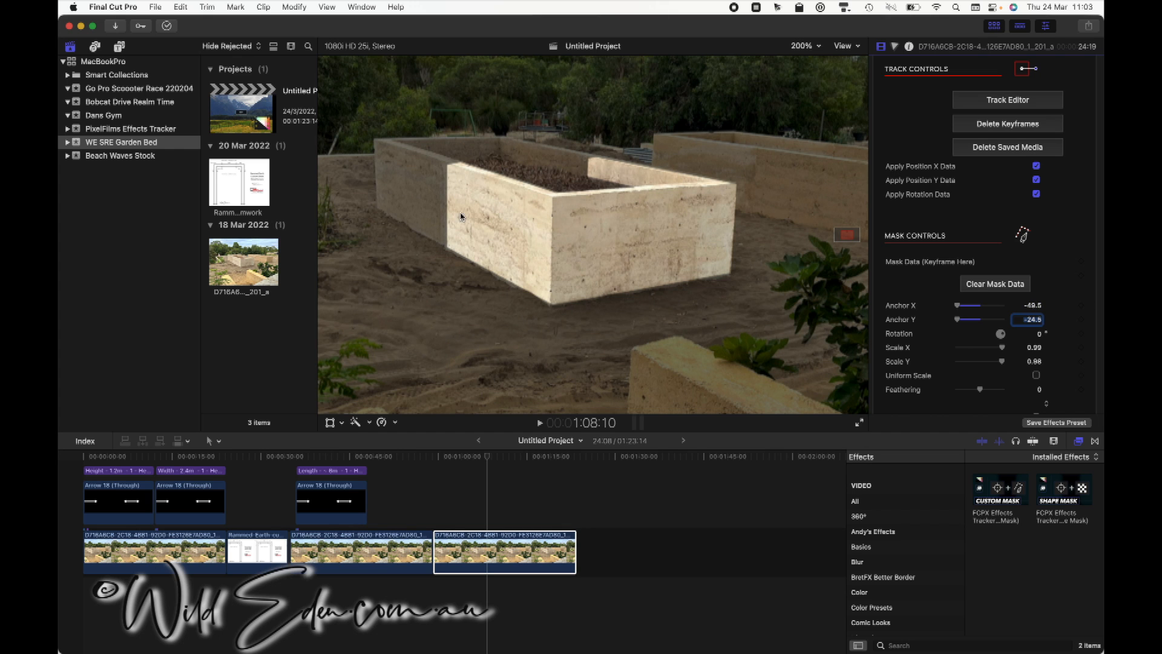
- Try setting both the mask's Scale X and Scale Y to 1
click(1036, 350)
text(1)
key(Tab)
text(1)
key(Tab)
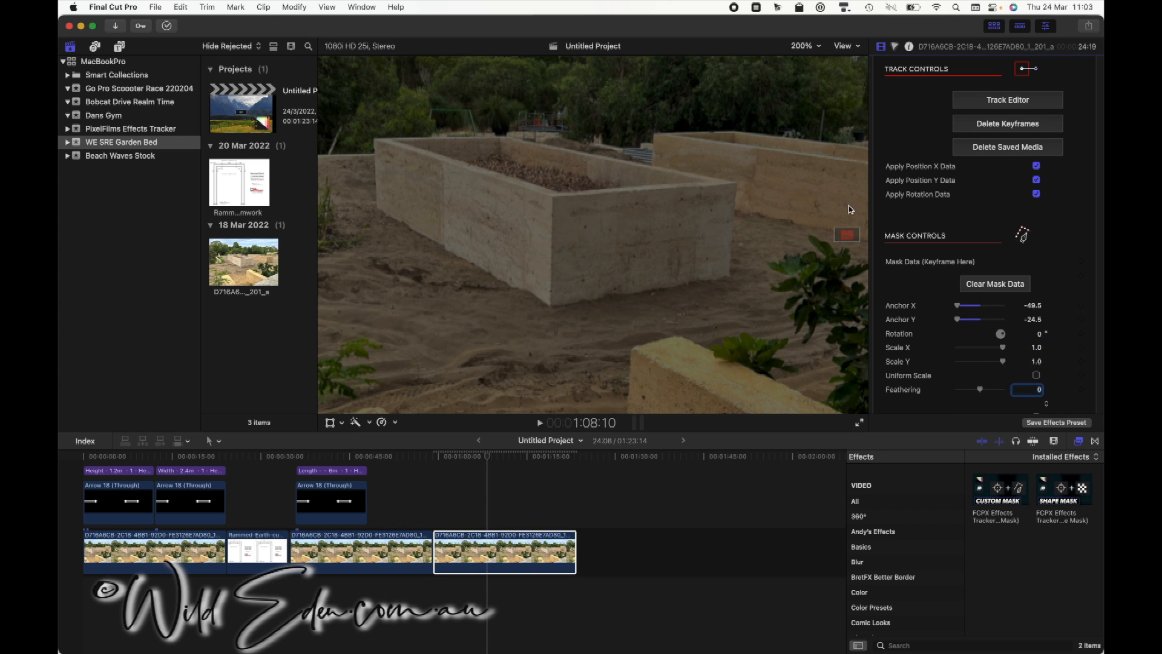
- Display the whole image at 100% and try setting the mask's Anchor X to -70
click(801, 46)
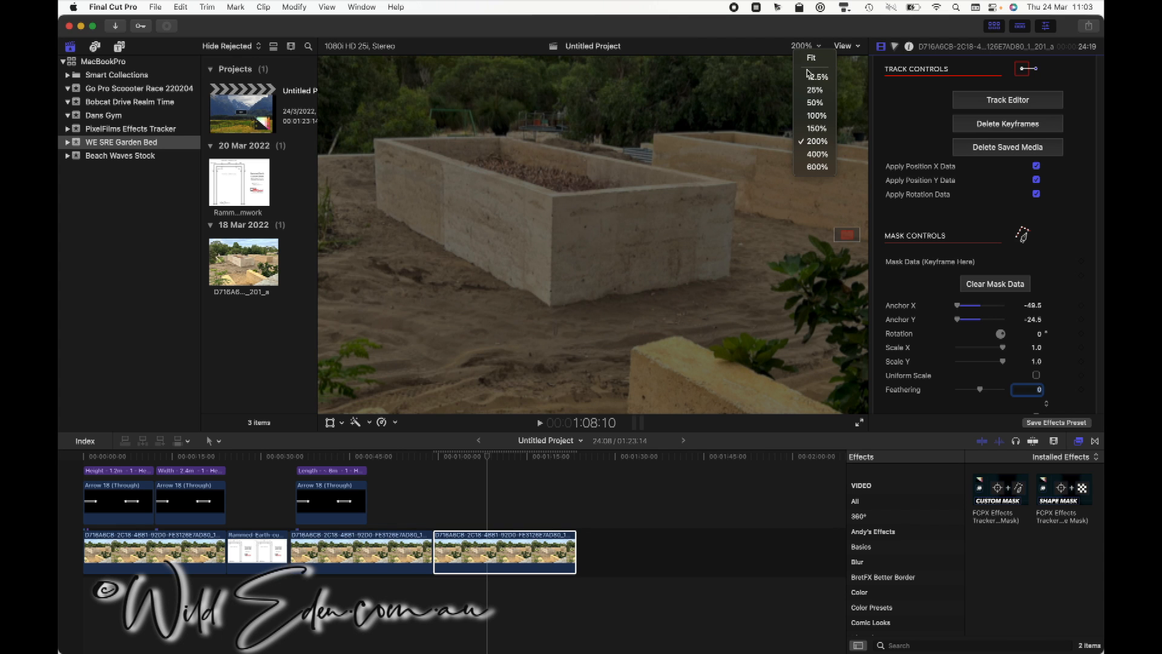
click(814, 77)
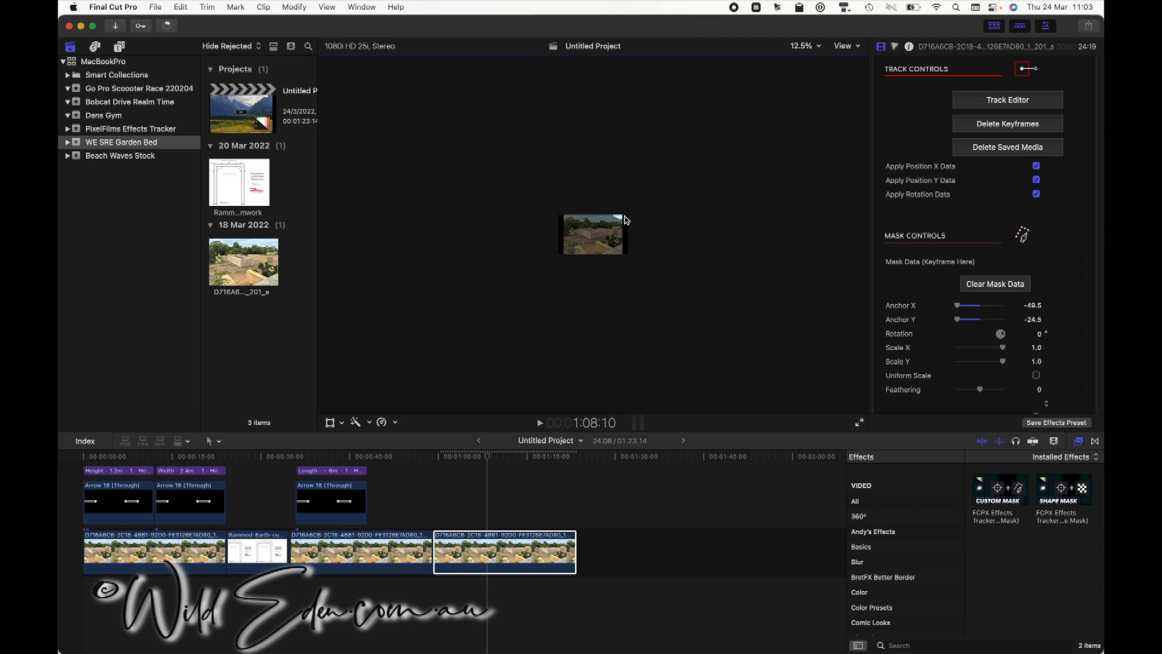
click(802, 47)
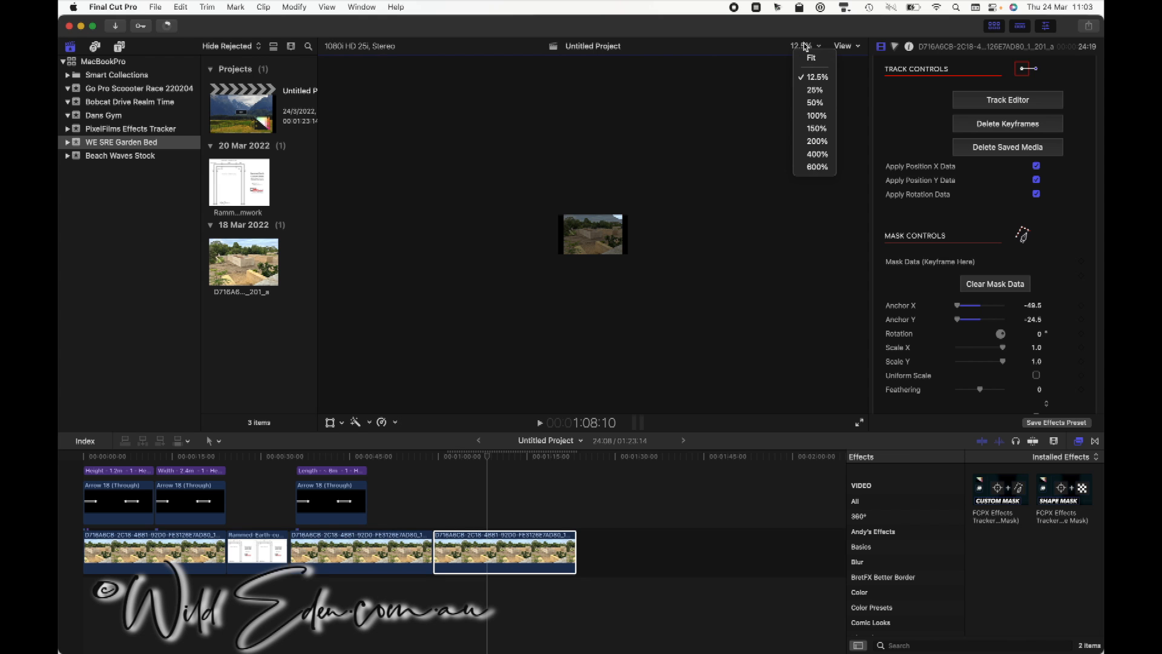
click(819, 115)
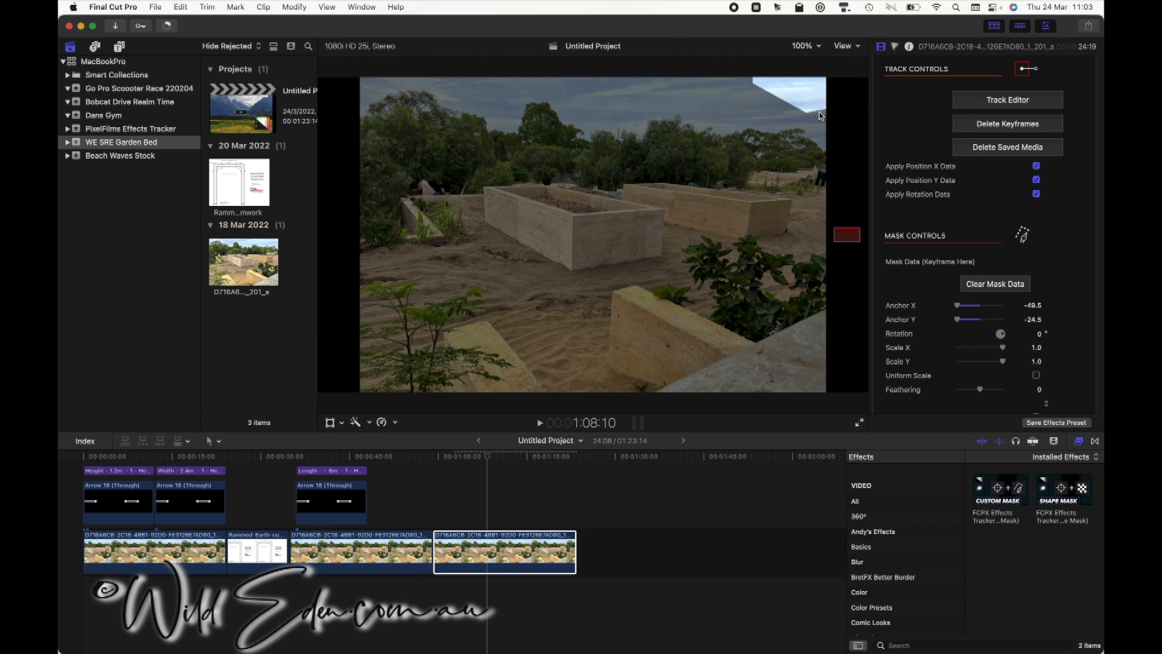
click(1039, 306)
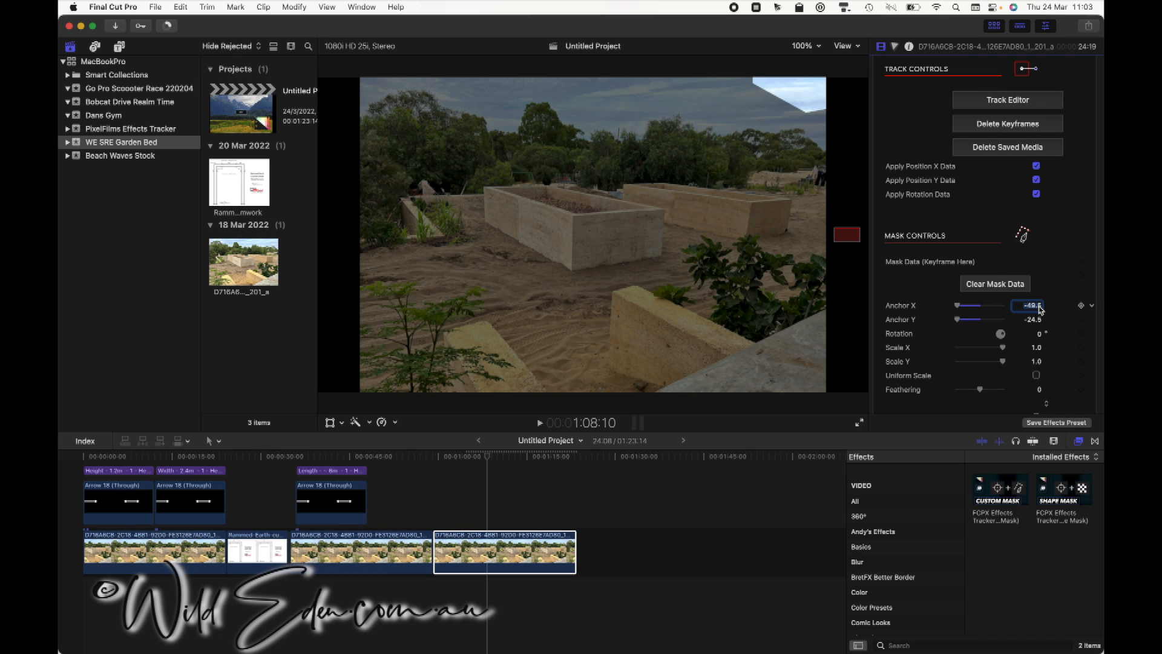
text(-70)
key(Tab)
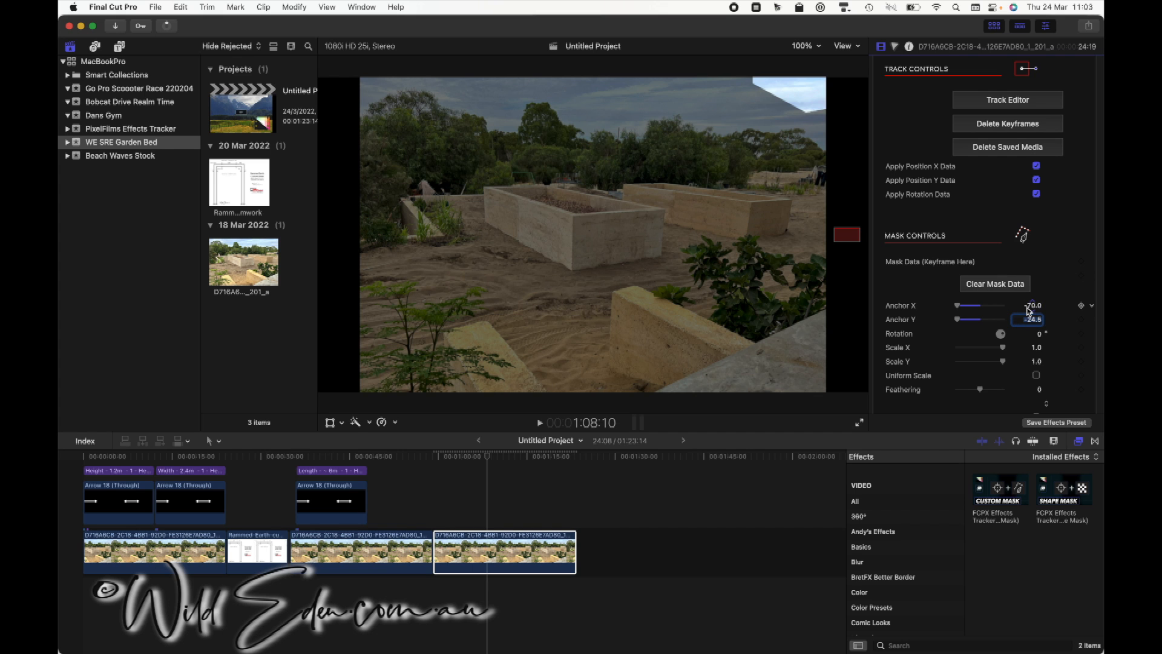
- Set the mask's Scale X to -0.99 and its Scale Y to 0.99
click(1037, 350)
key(BackSpace)
text(-.99)
key(Tab)
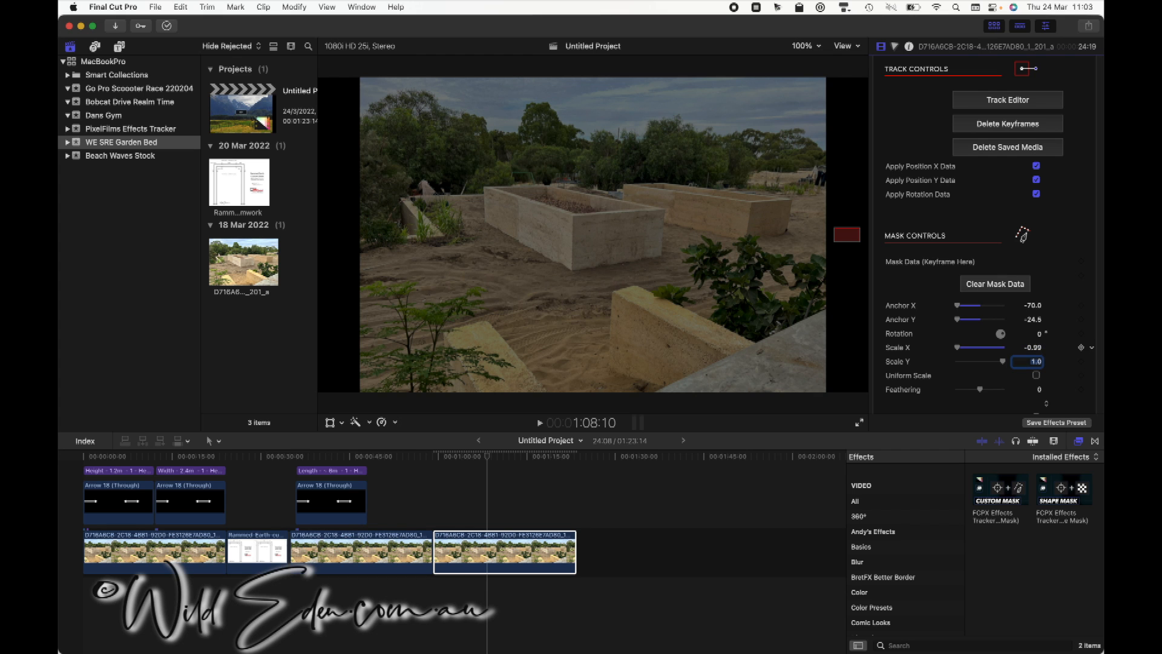
text(.99)
key(Tab)
- Restore the mask's Anchor X to -49.5
click(1031, 306)
key(BackSpace)
text(-49.5)
key(Tab)
key(Tab)
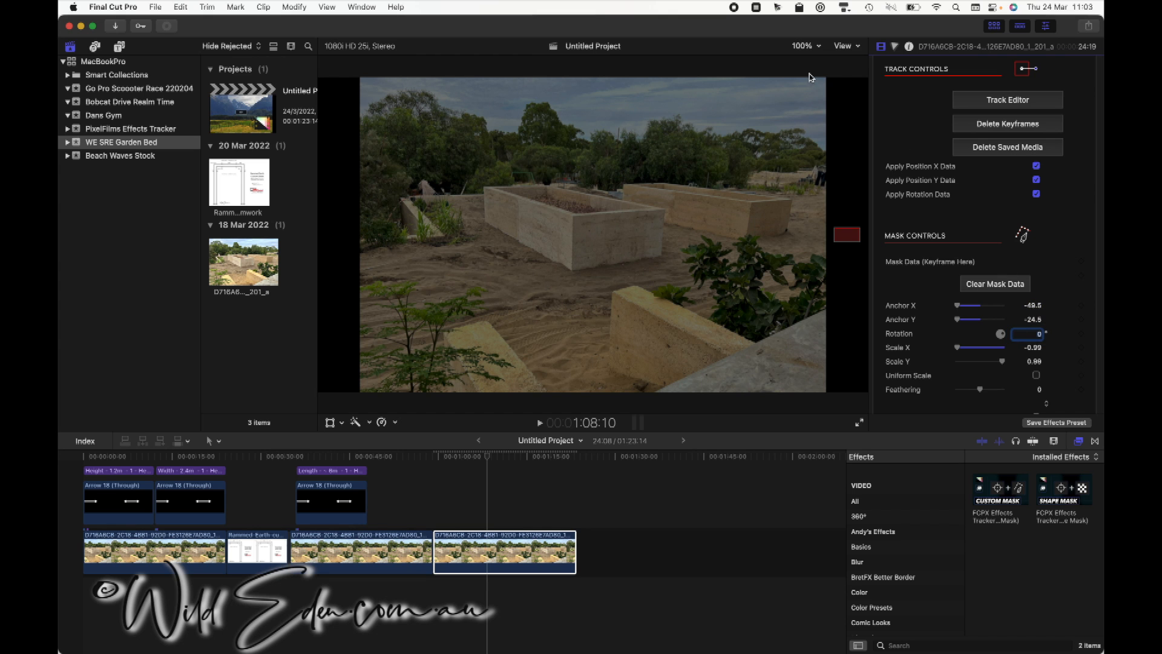
- Set the mask's Scale X to positive 0.99 while viewing the image at 25%
click(808, 46)
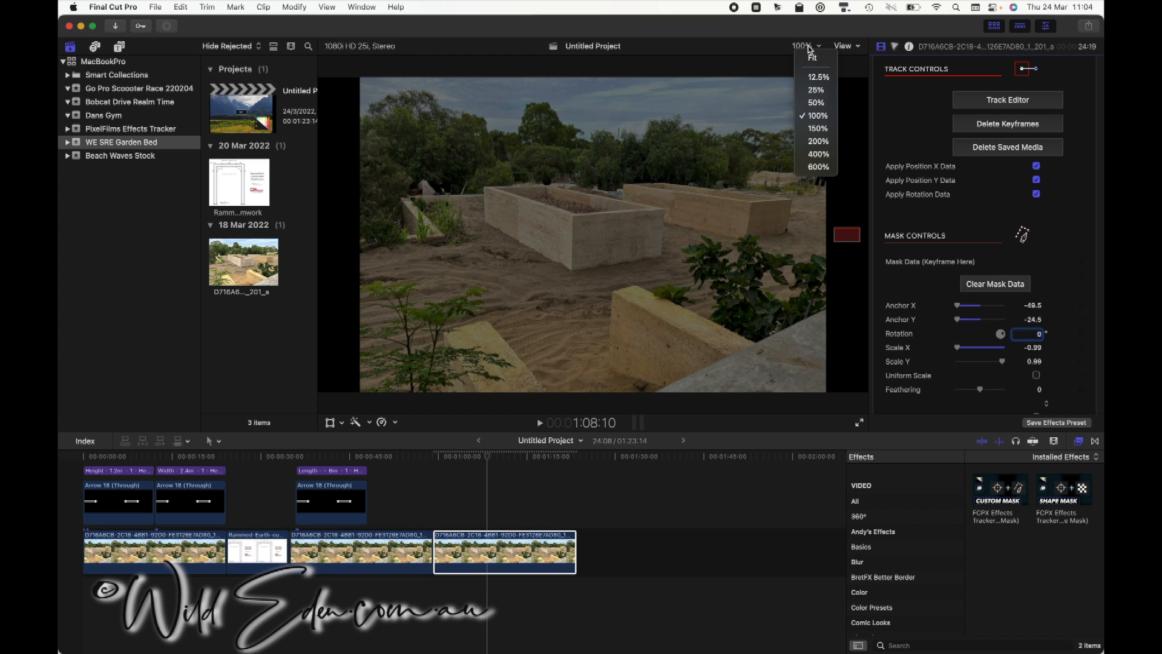
click(815, 90)
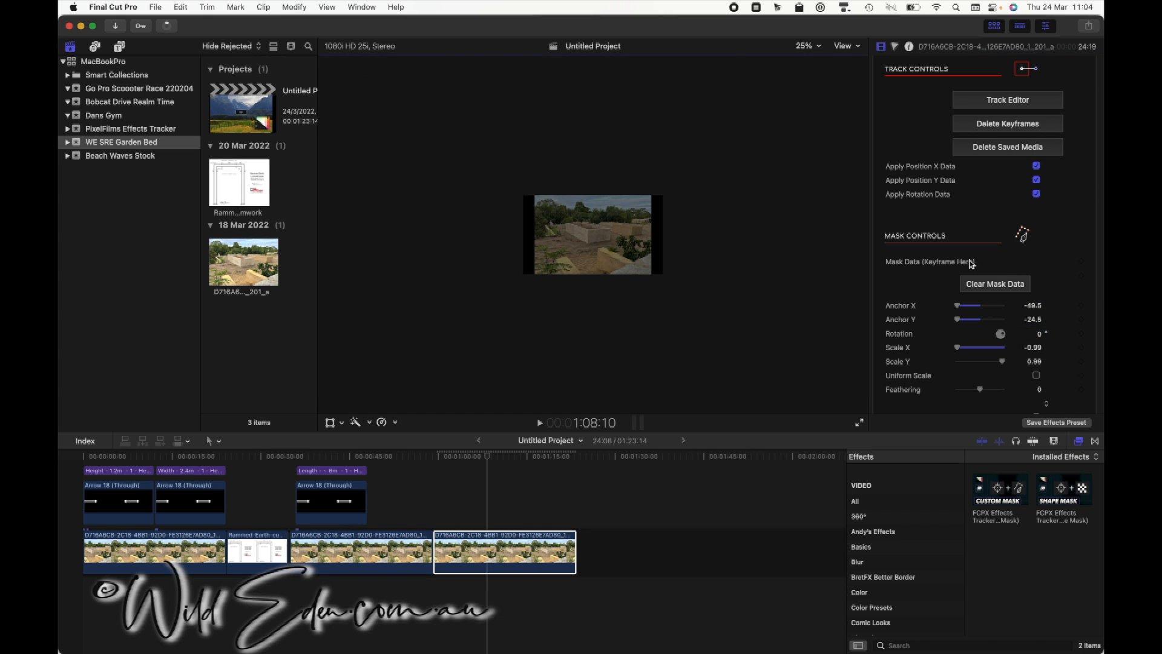
click(1035, 348)
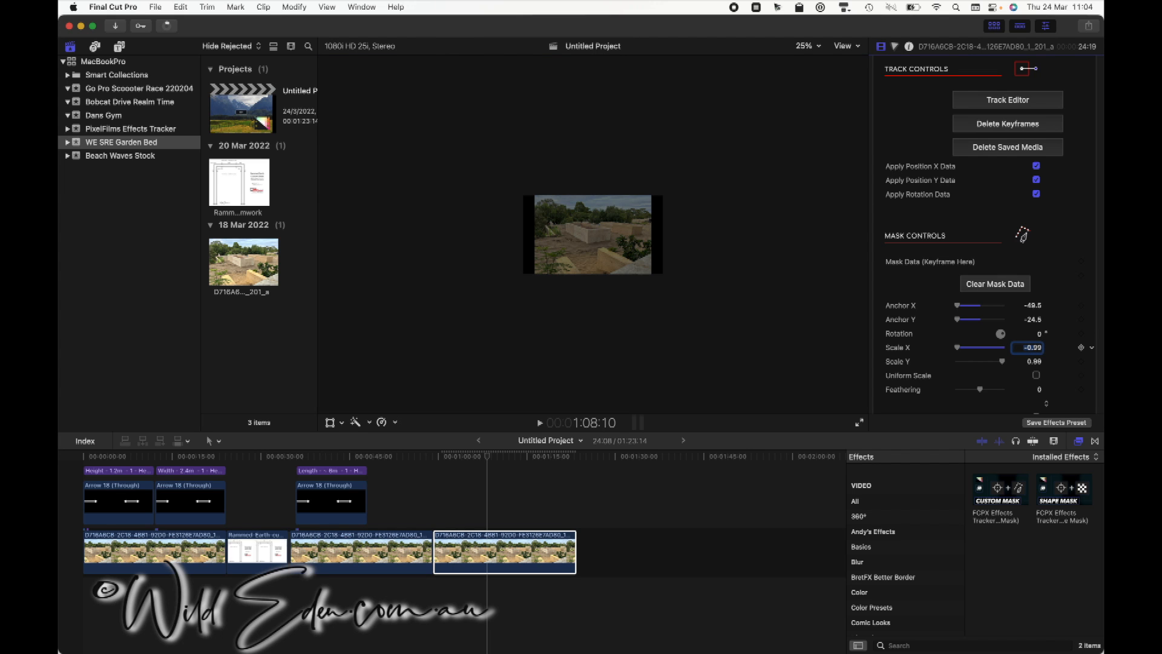
key(Return)
click(1031, 350)
text(0.99)
key(Tab)
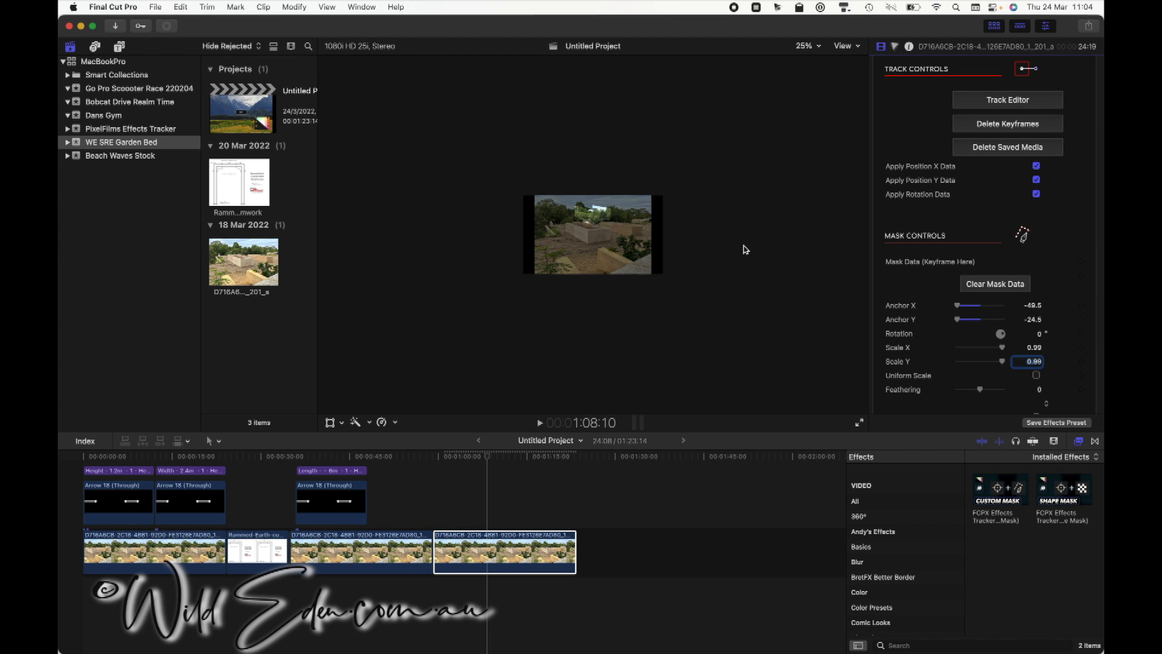
- View the image at 100% and try setting the mask's Anchor Y to -30
click(809, 46)
click(822, 116)
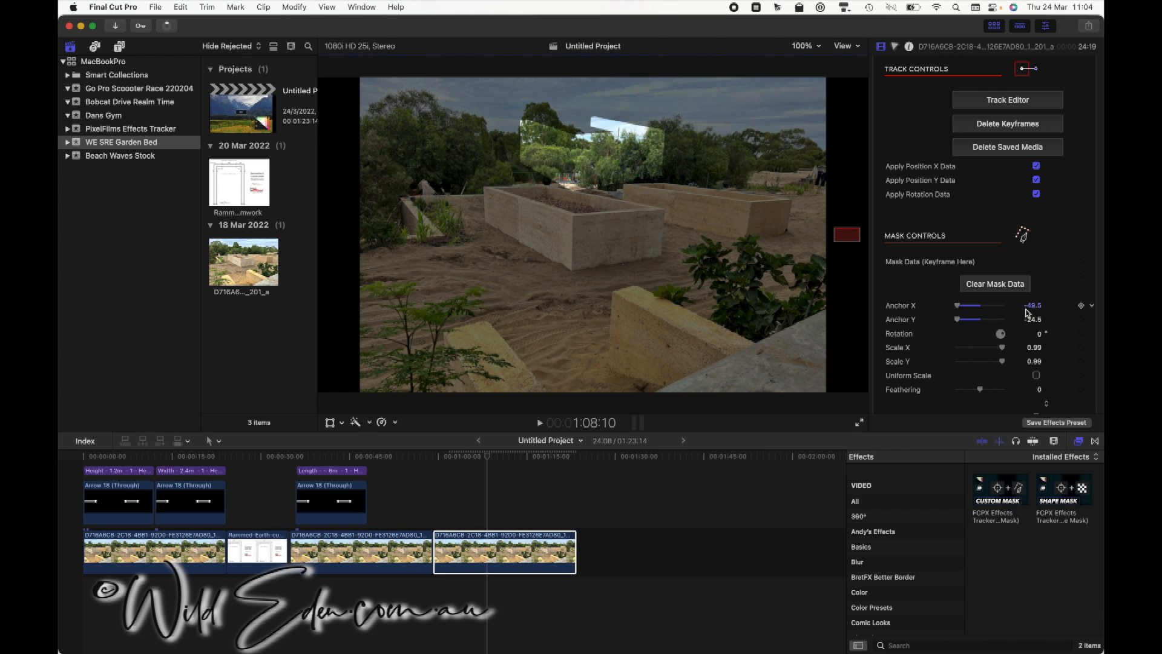
click(1033, 319)
key(BackSpace)
key(Tab)
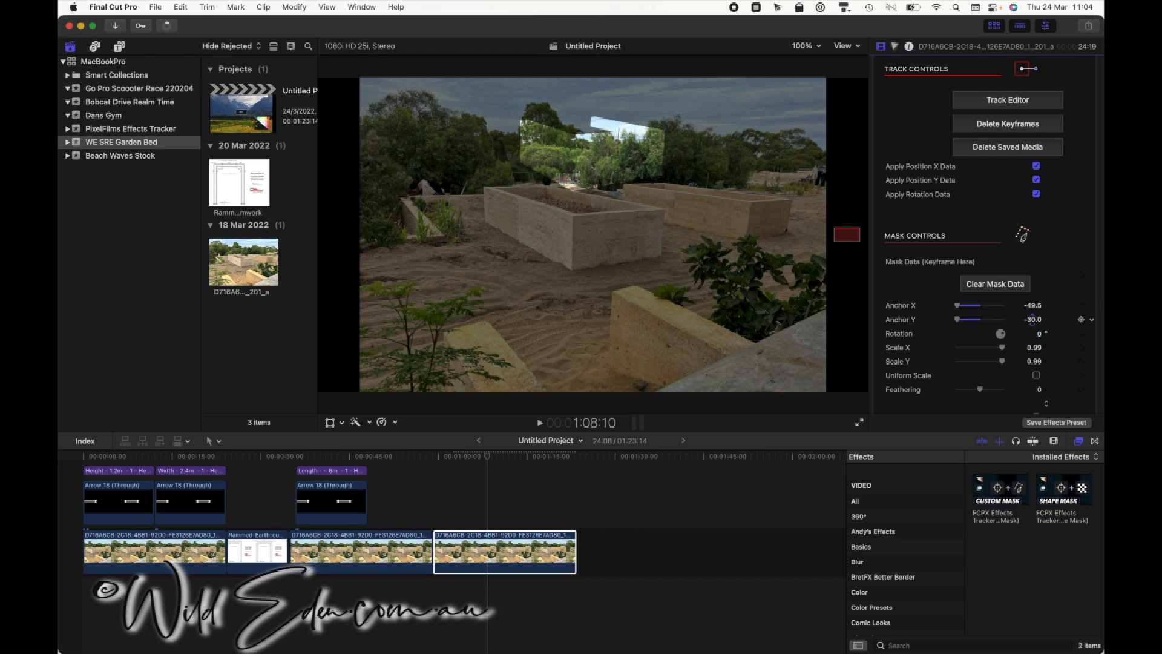
- Try moving the mask vertically over the garden bed with an Anchor Y of -45
click(1033, 320)
key(BackSpace)
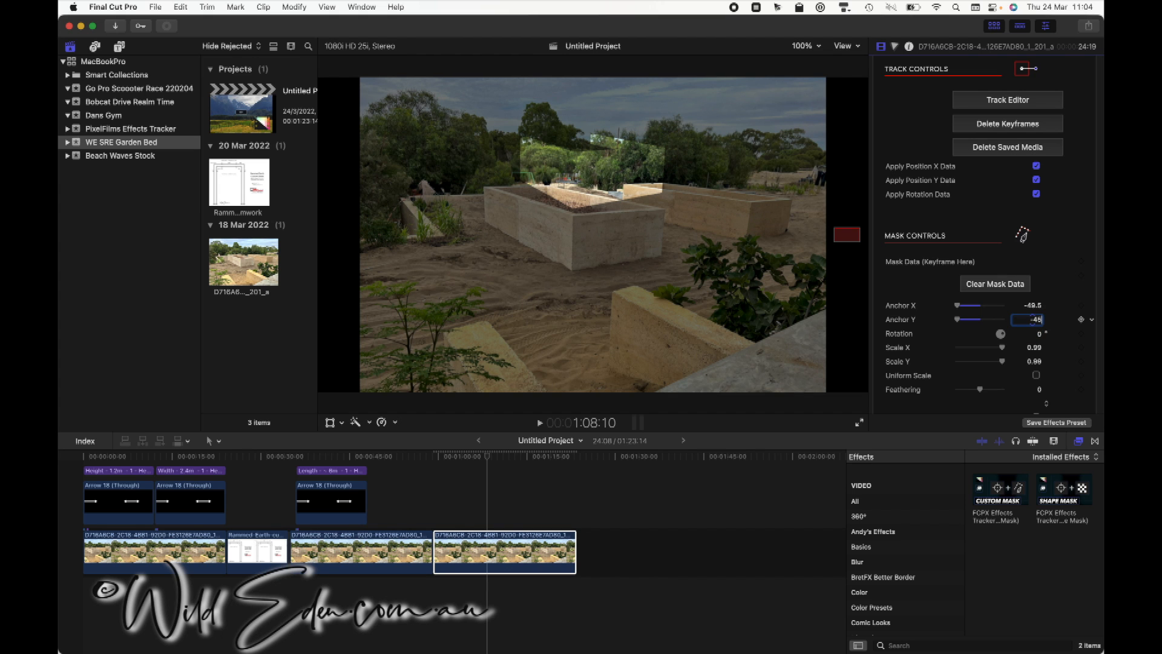
text(-45)
key(Return)
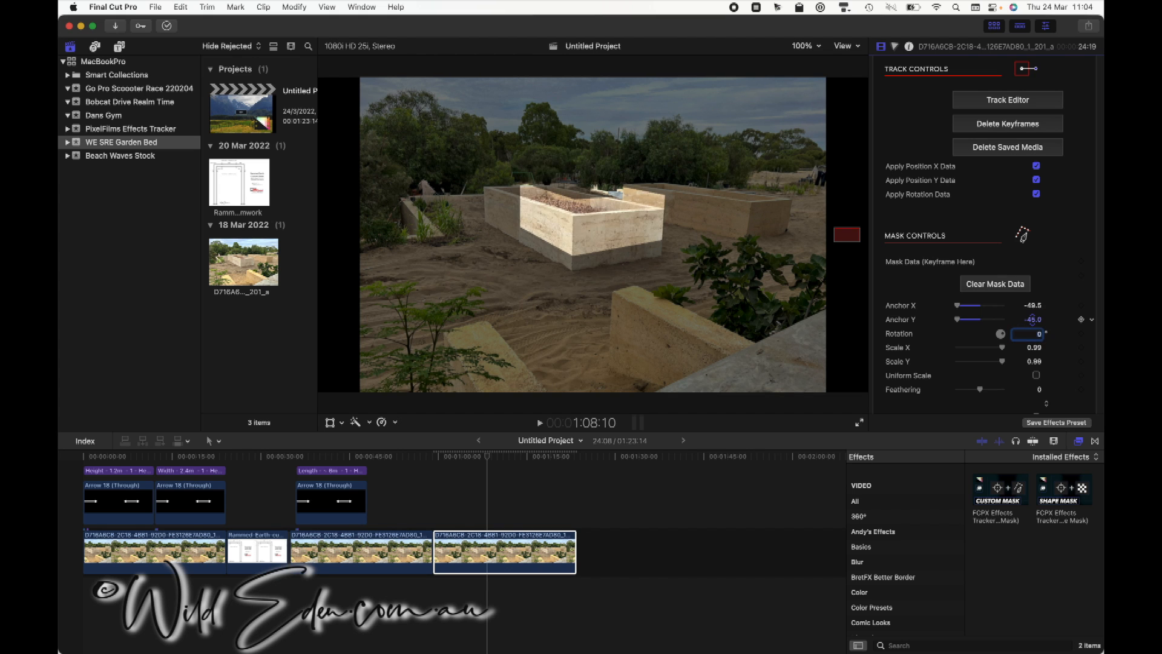
- Try setting the mask's Anchor Y to -50 to align it with the garden bed
click(1032, 320)
key(BackSpace)
text(-50)
key(Tab)
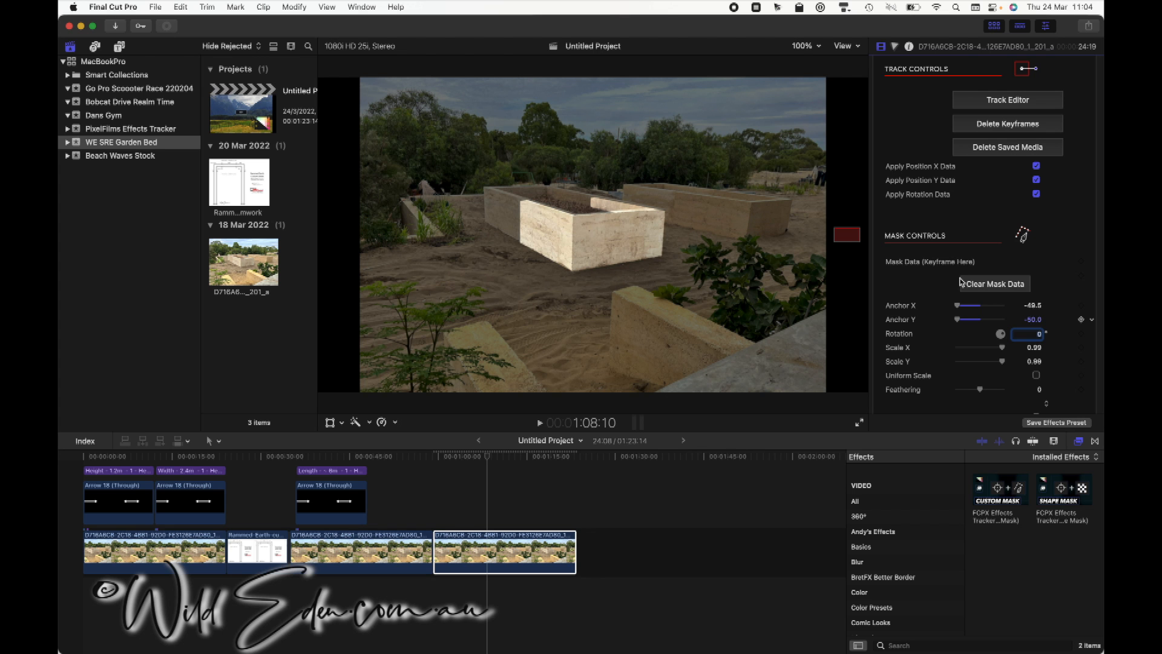
- Check the mask edges at 200% and fine-tune its Anchor Y to -49.5
click(804, 47)
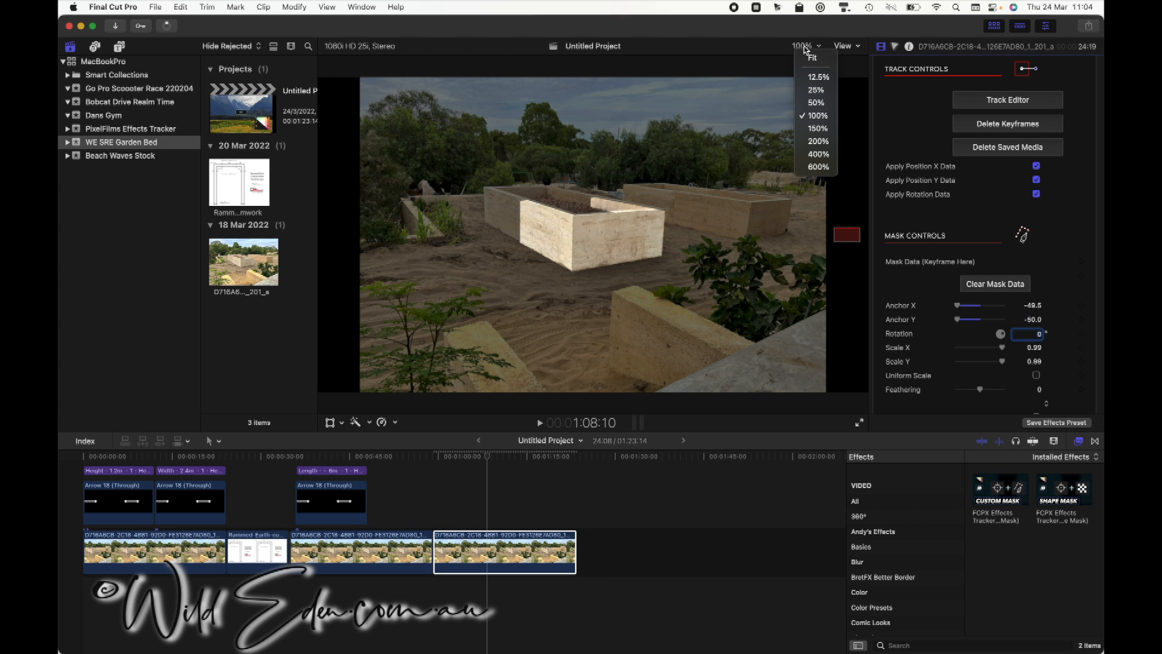
click(817, 141)
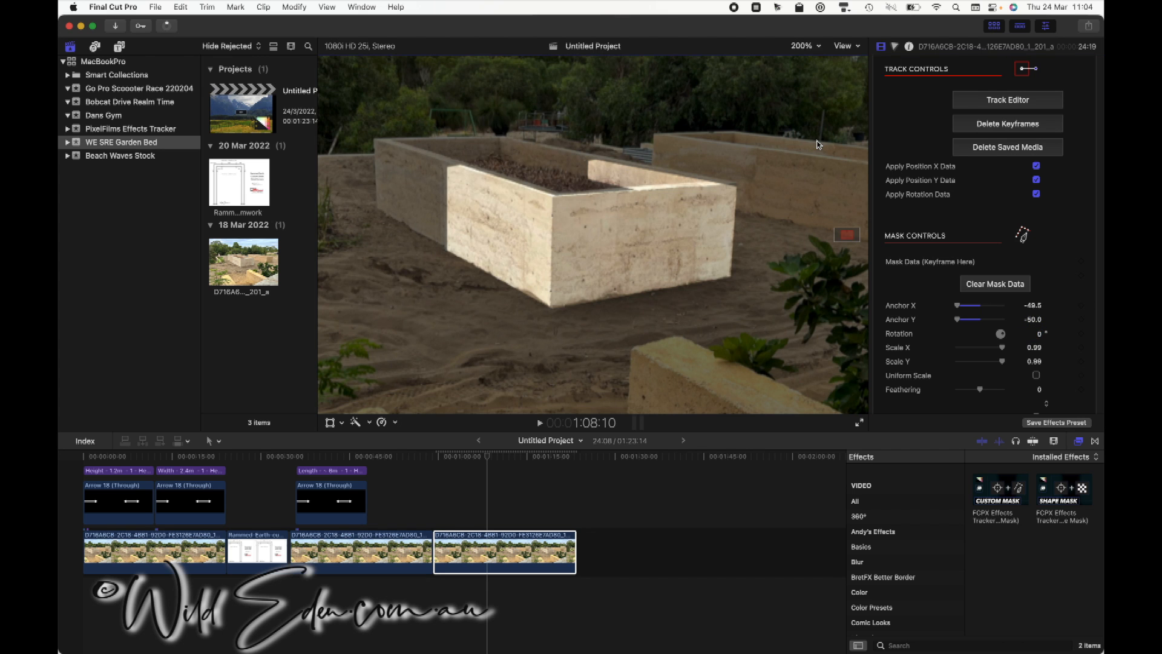
click(1041, 321)
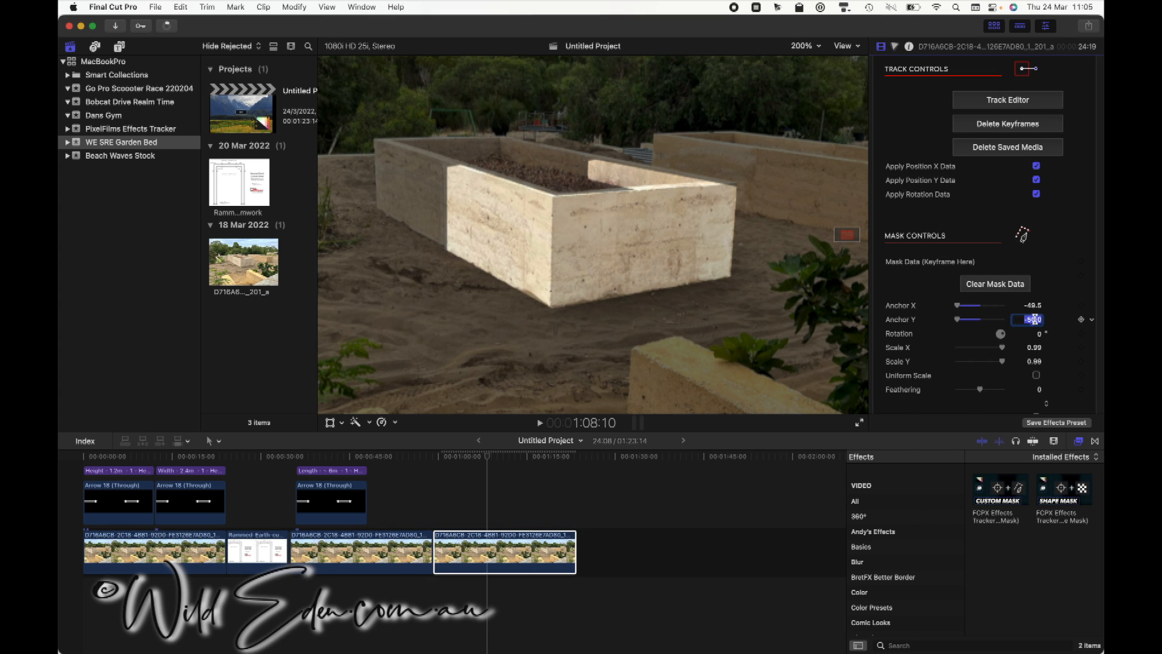
text(-49.5)
key(Tab)
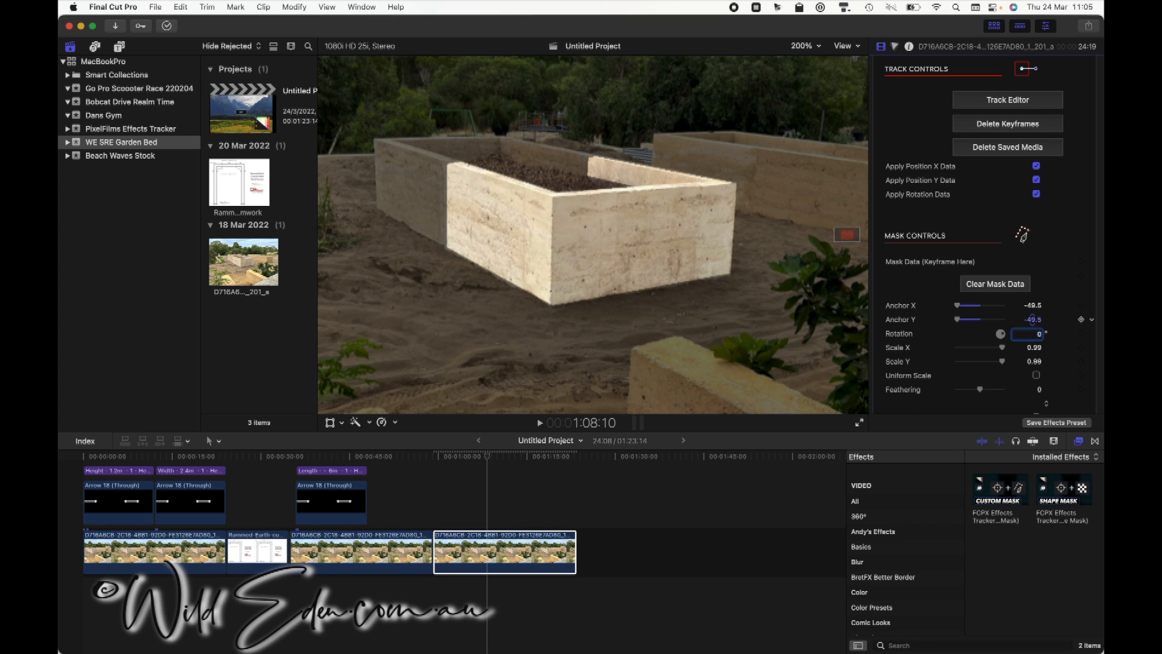